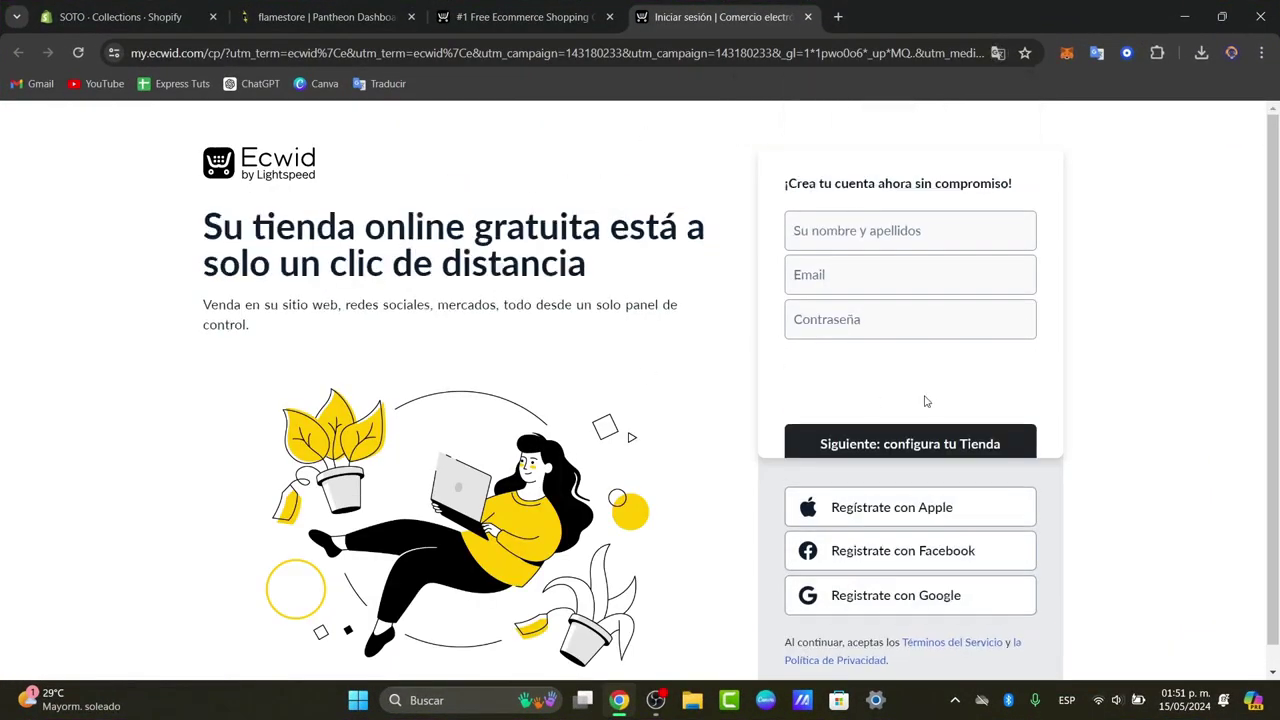
Start the Ecwid store signup with 'Regístrate con Google'
left_click(960, 596)
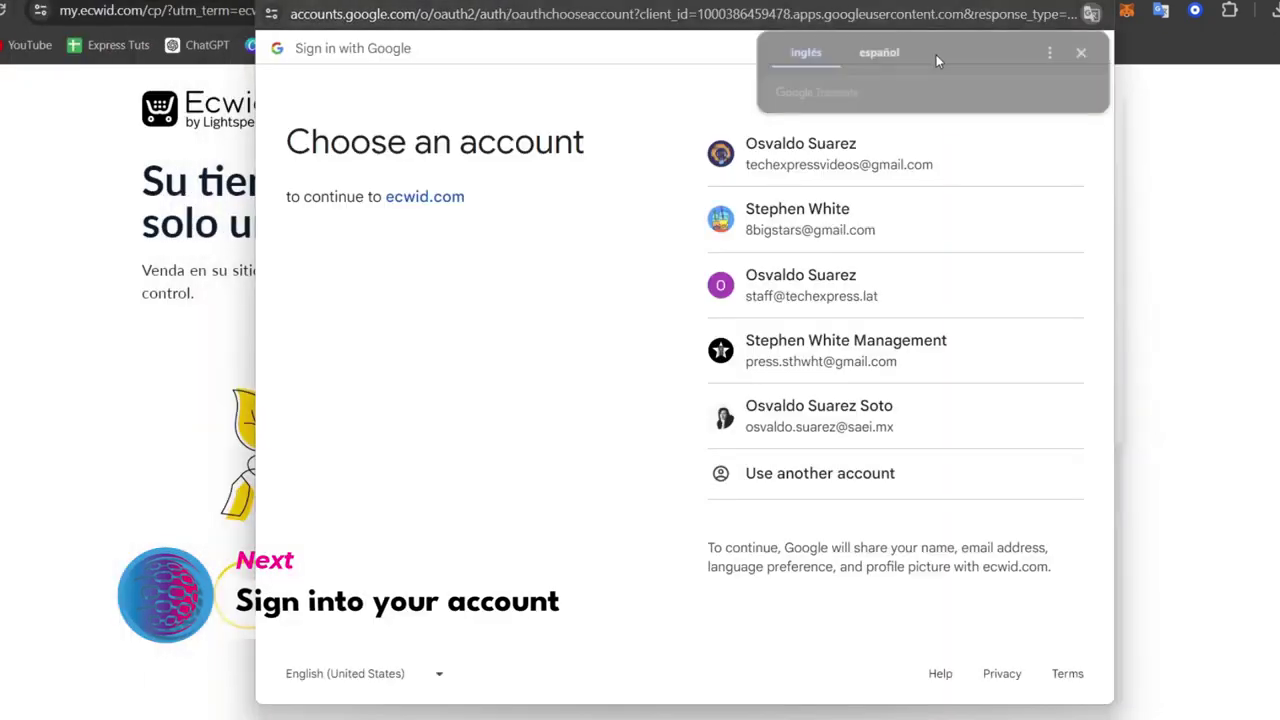
Choose the first Google account to finish signing in to the new store's dashboard
left_click(863, 174)
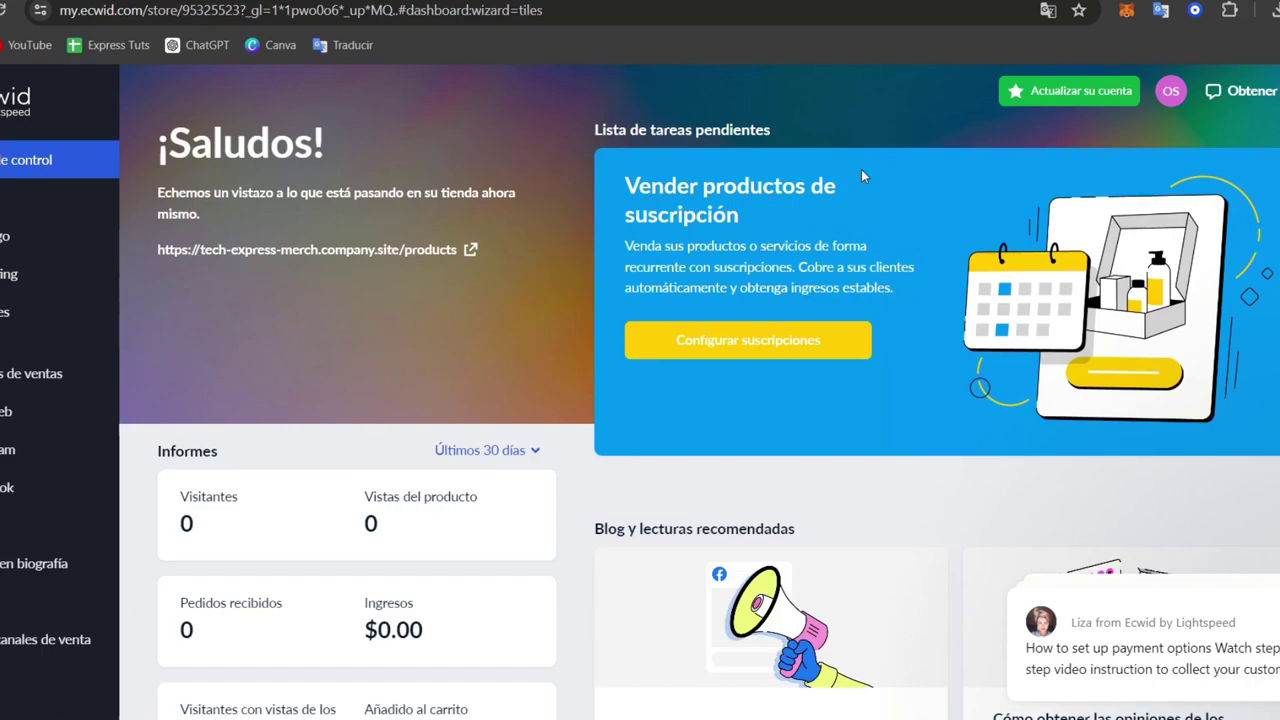
scroll(175, 544, "down", 8)
Switch the Ecwid control panel language from Spanish to English
left_click(40, 560)
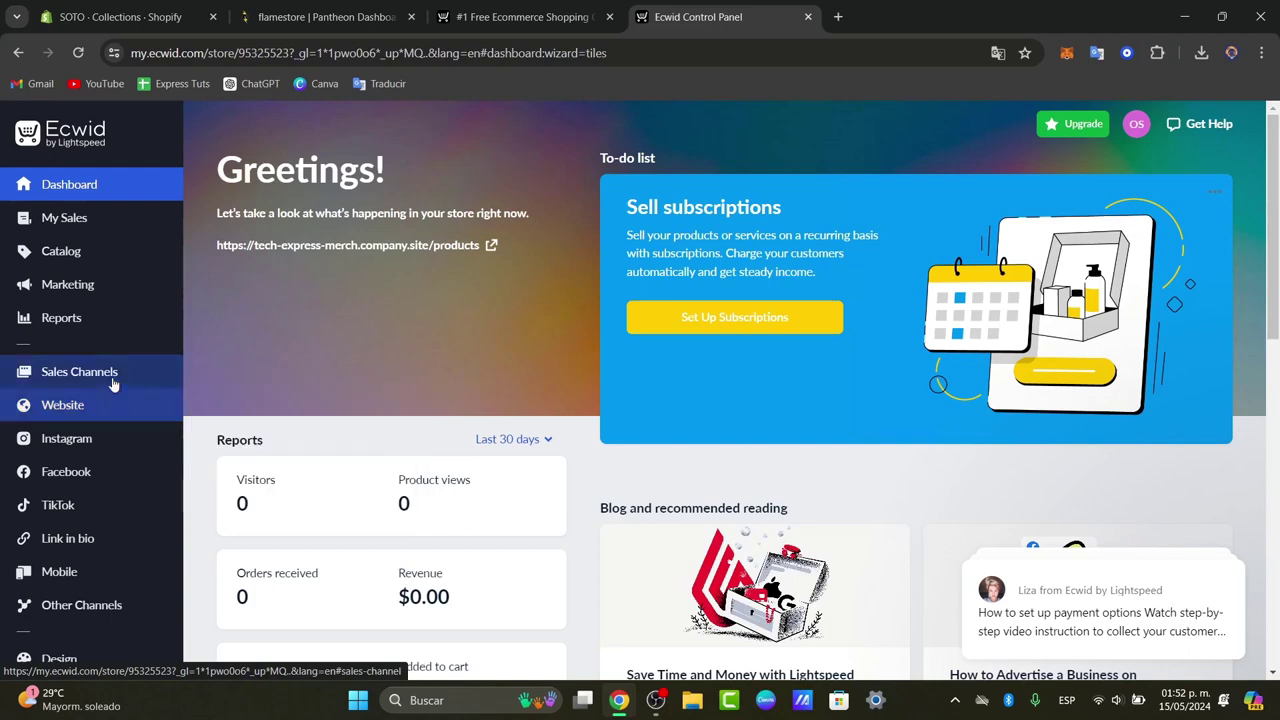
left_click(79, 371)
scroll(113, 385, "down", 2)
scroll(110, 395, "down", 2)
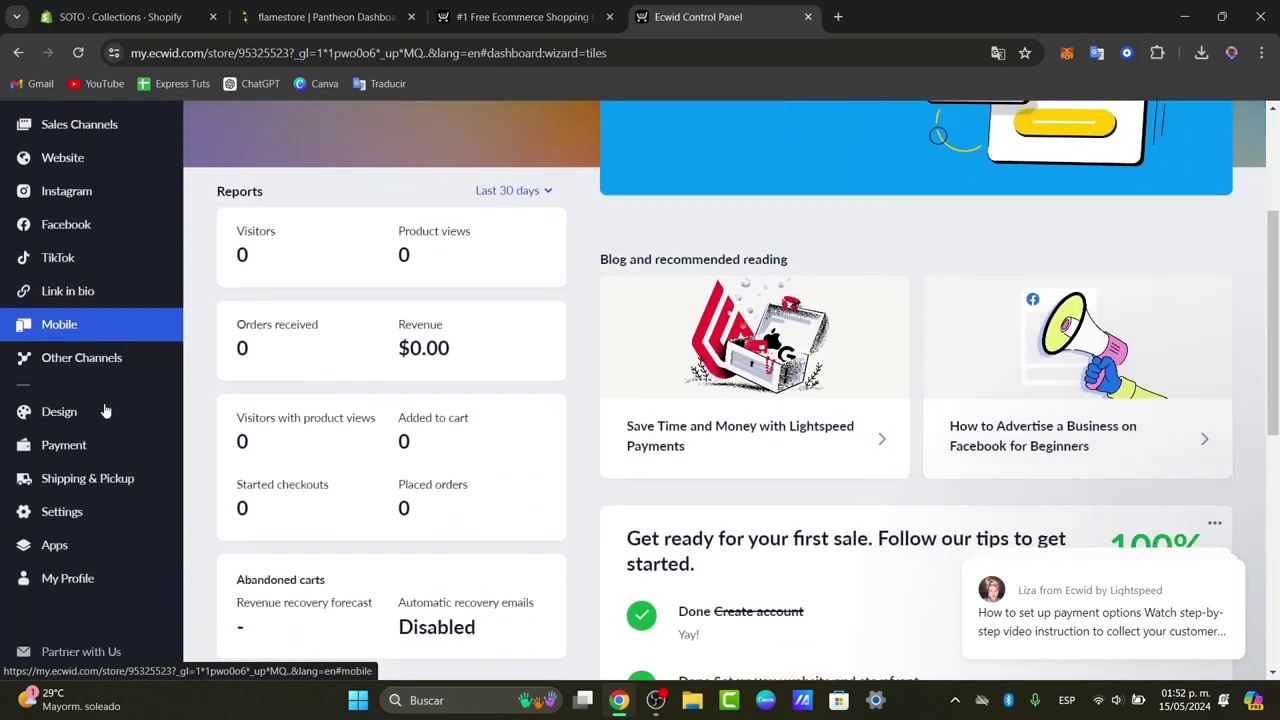
mouse_move(60, 547)
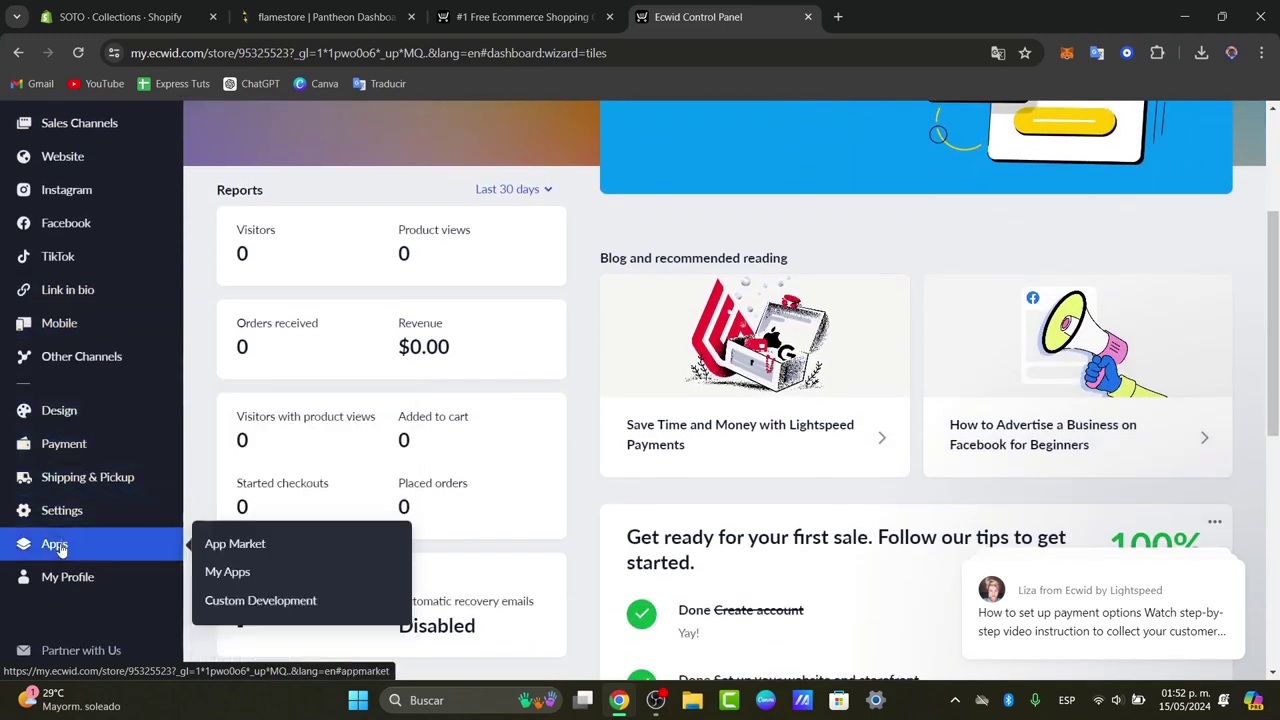
Open the App Market filtered to the Dropshipping category
left_click(240, 546)
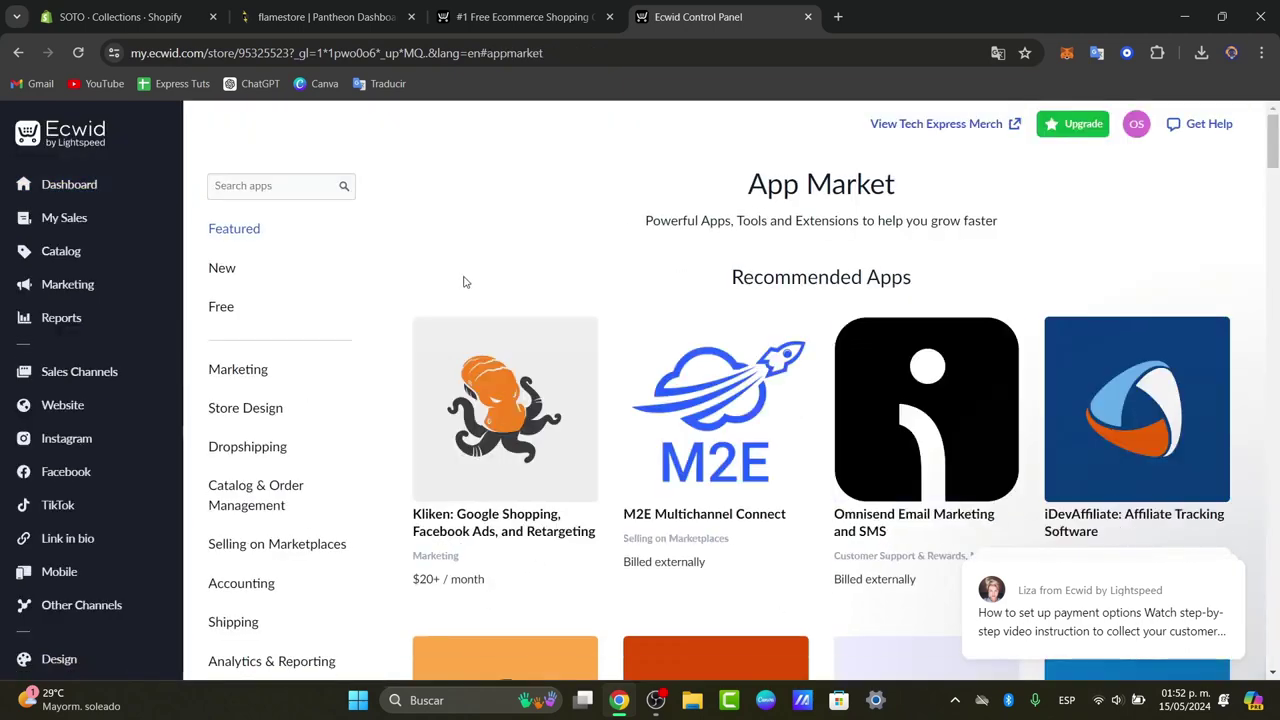
scroll(790, 385, "down", 2)
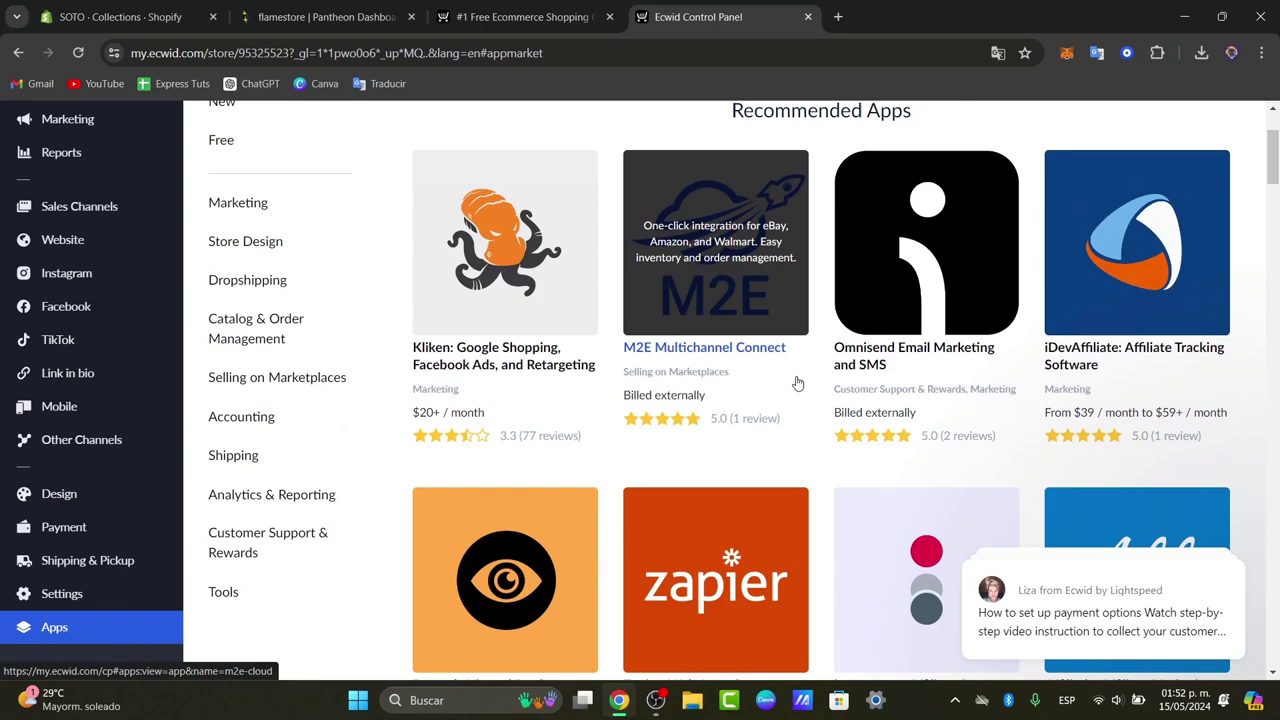
scroll(797, 383, "up", 2)
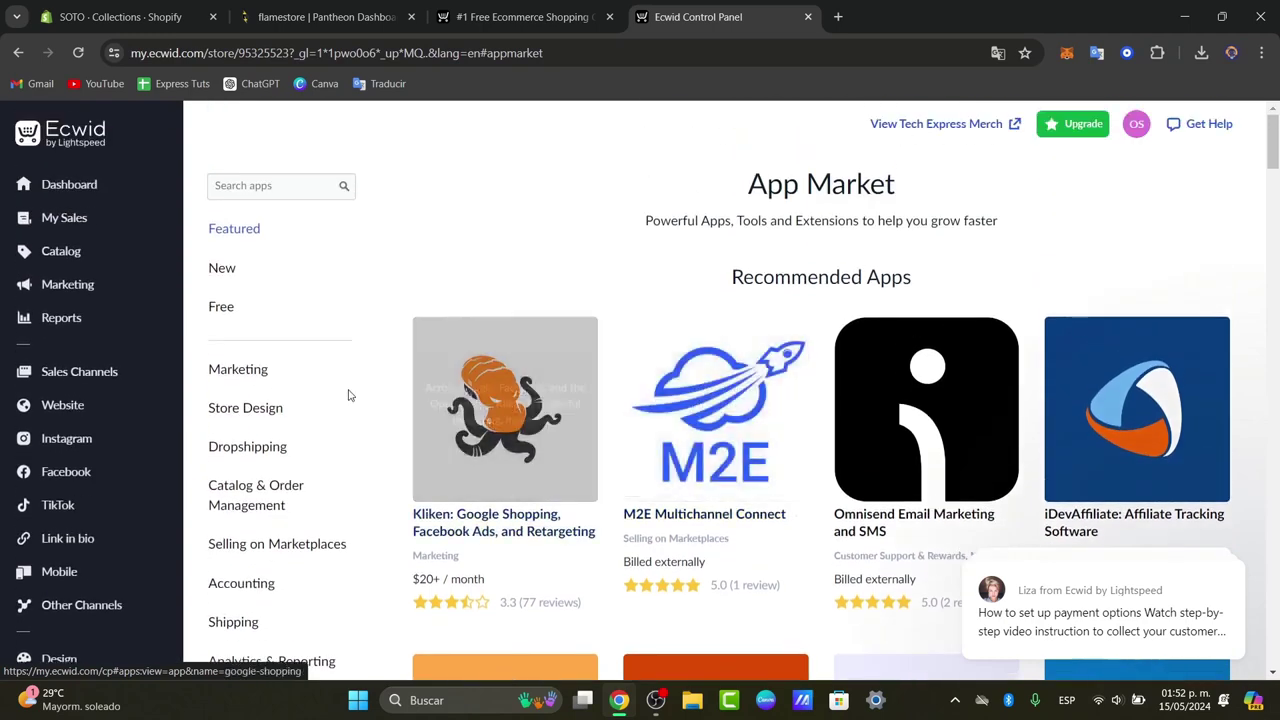
left_click(253, 449)
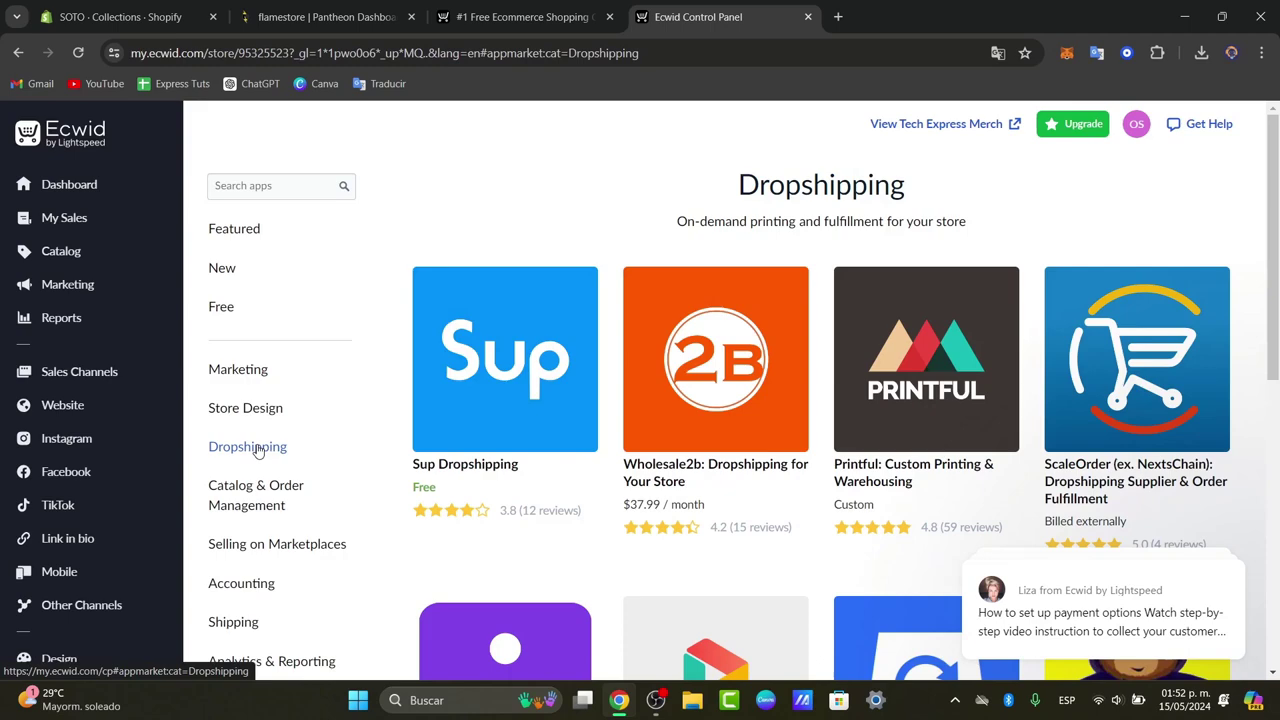
Open the Sup Dropshipping app from the dropshipping apps list
scroll(698, 600, "down", 3)
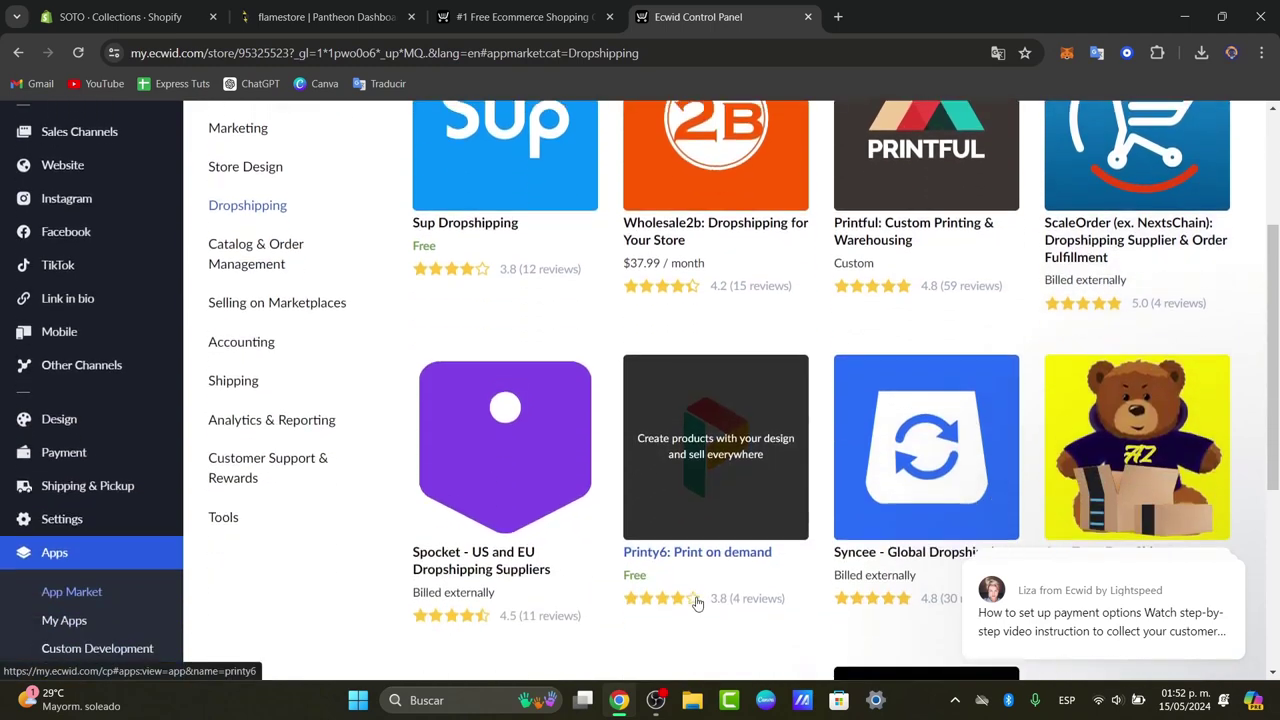
scroll(697, 603, "down", 5)
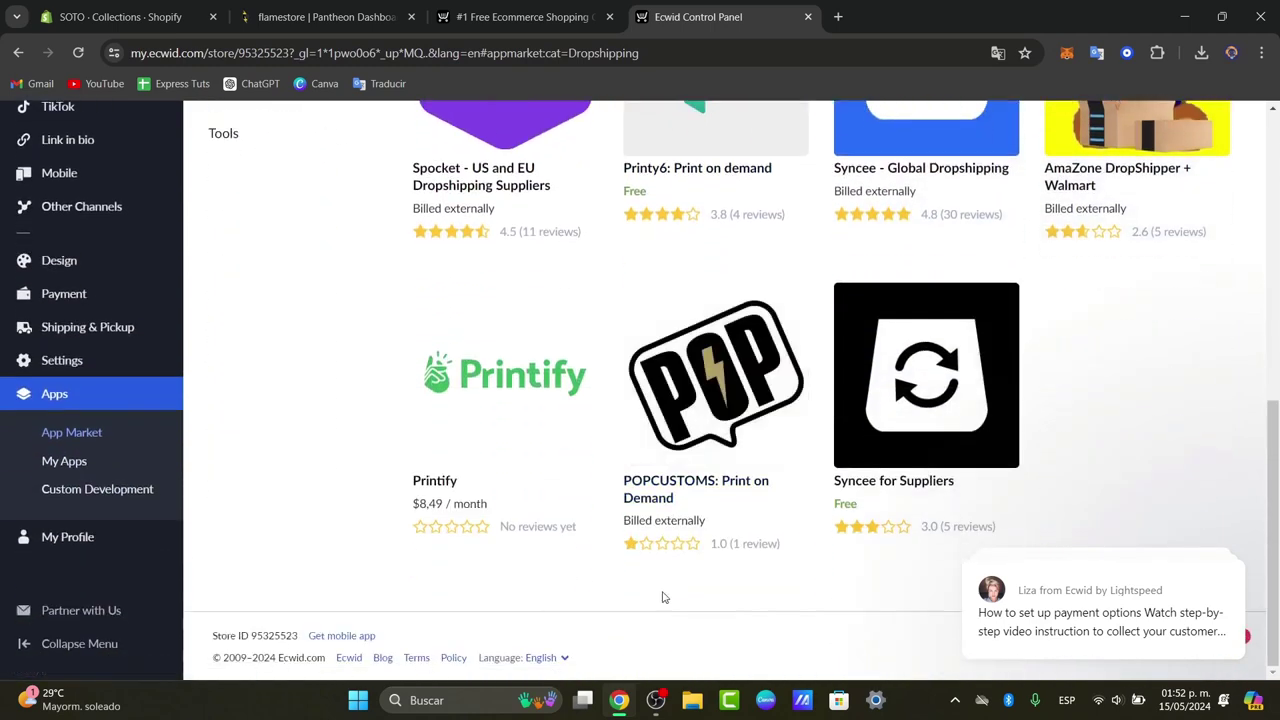
scroll(662, 597, "up", 8)
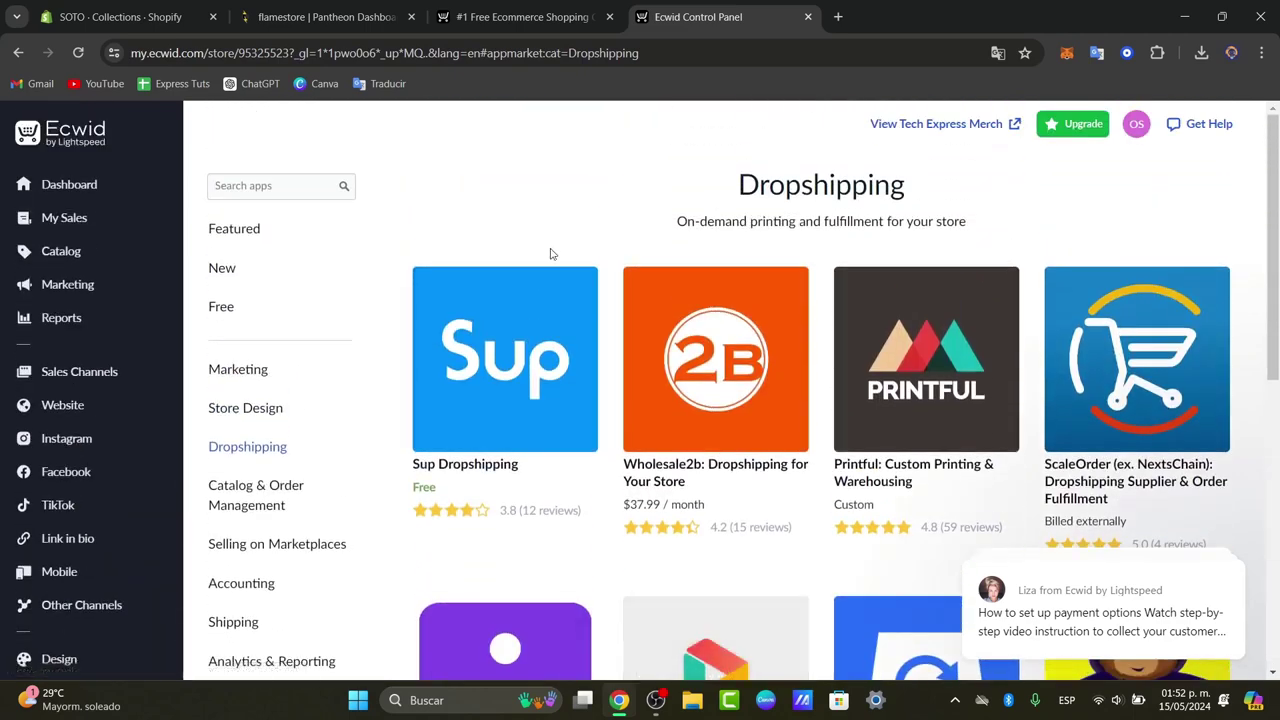
left_click(534, 349)
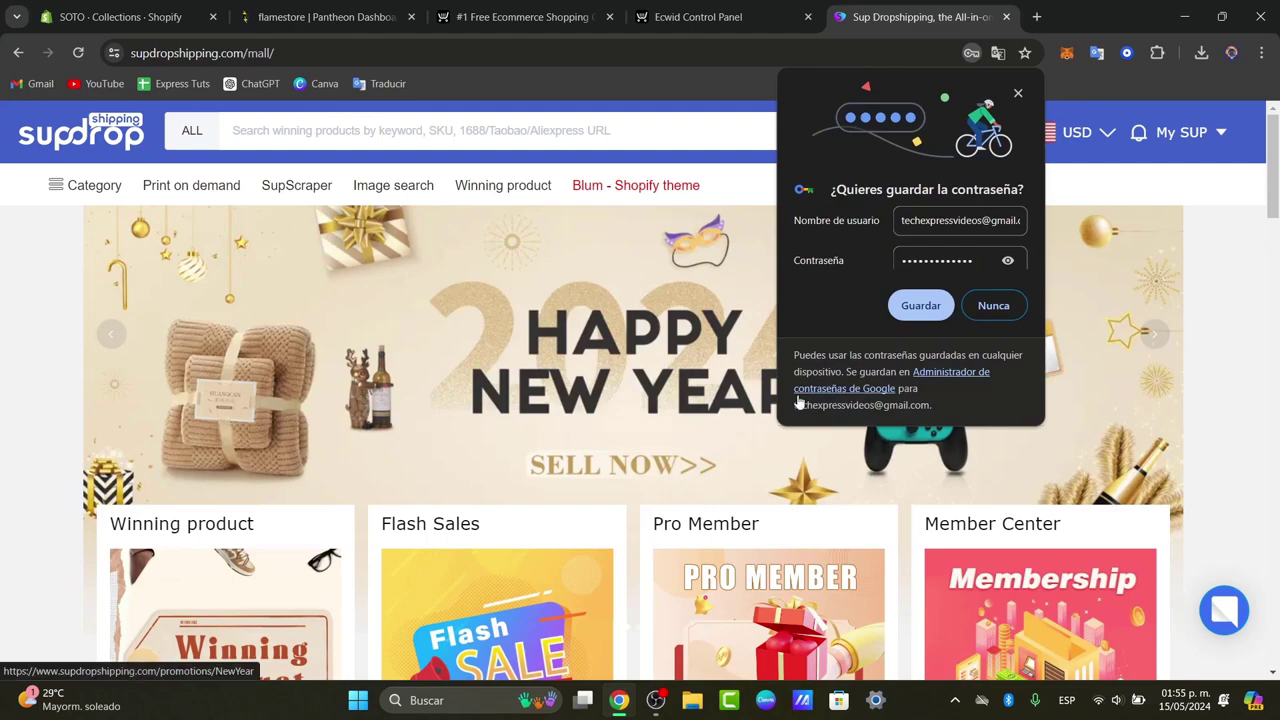
Dismiss Chrome's save-password prompt on the Sup Dropshipping mall
scroll(798, 400, "down", 2)
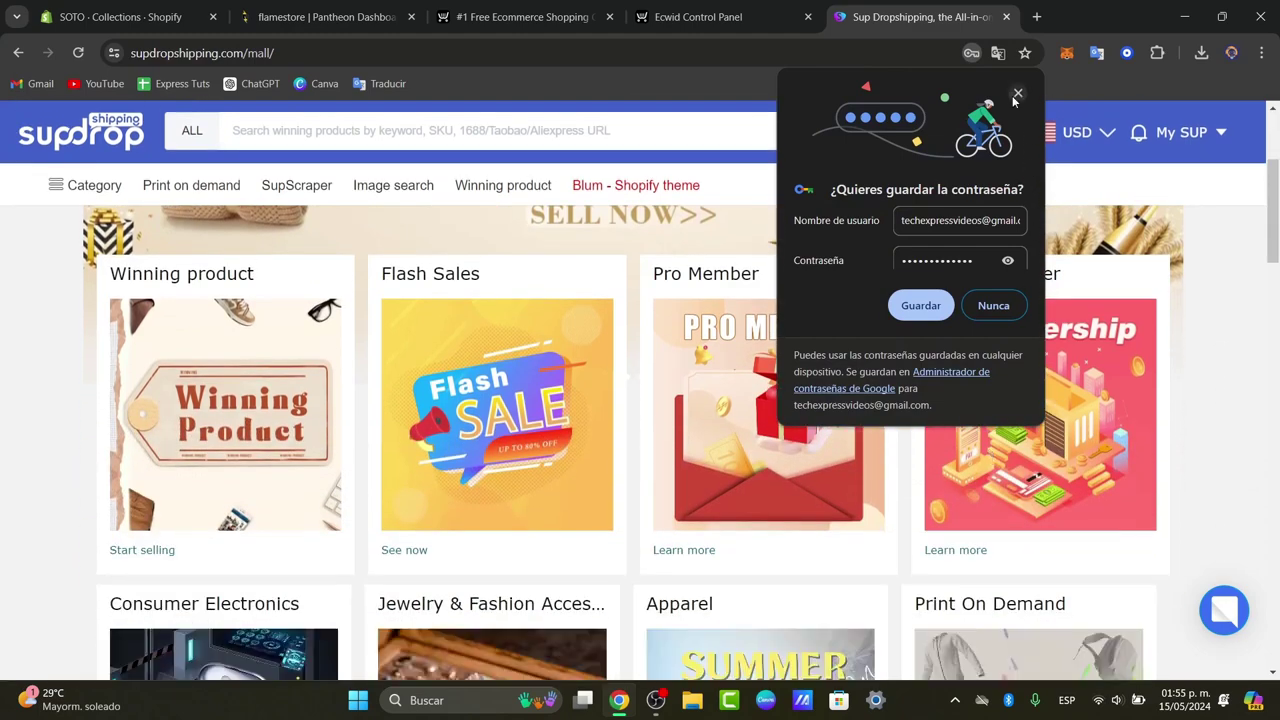
left_click(1017, 95)
scroll(1007, 362, "up", 2)
scroll(1007, 362, "down", 4)
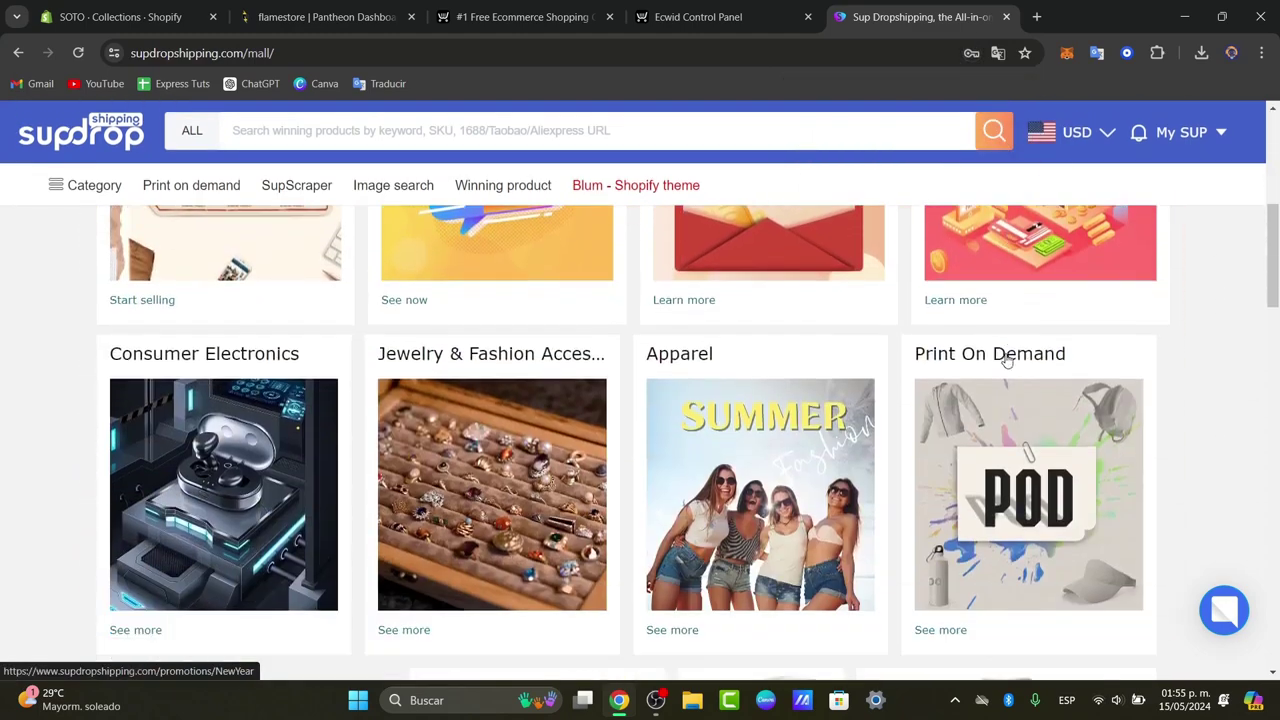
scroll(1007, 362, "down", 4)
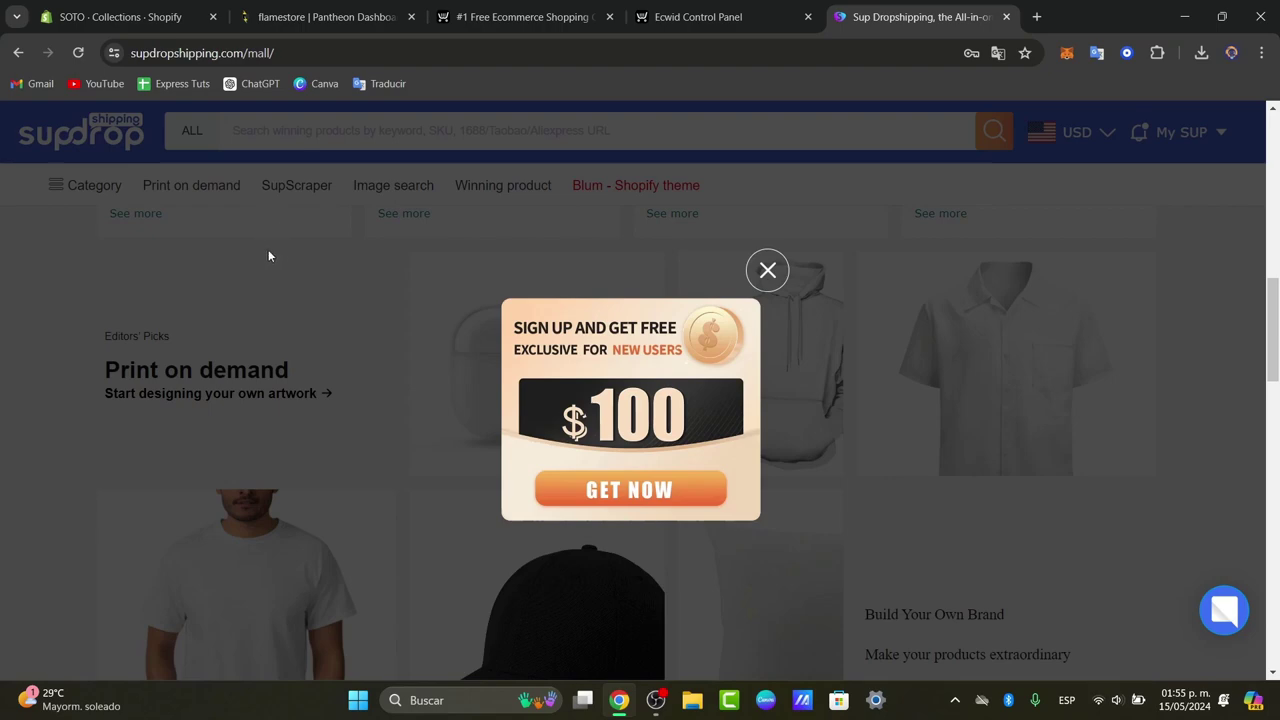
Close the $100 sign-up promo and browse the Home&living product category
left_click(768, 270)
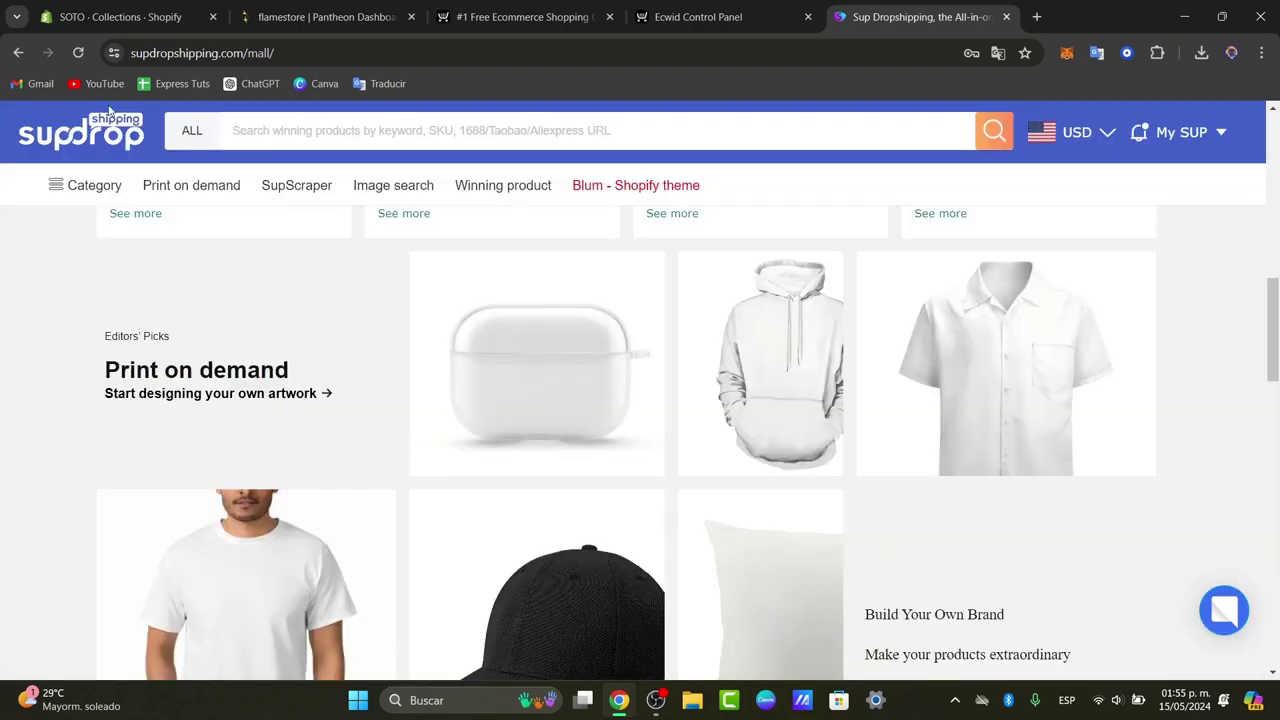
left_click(80, 190)
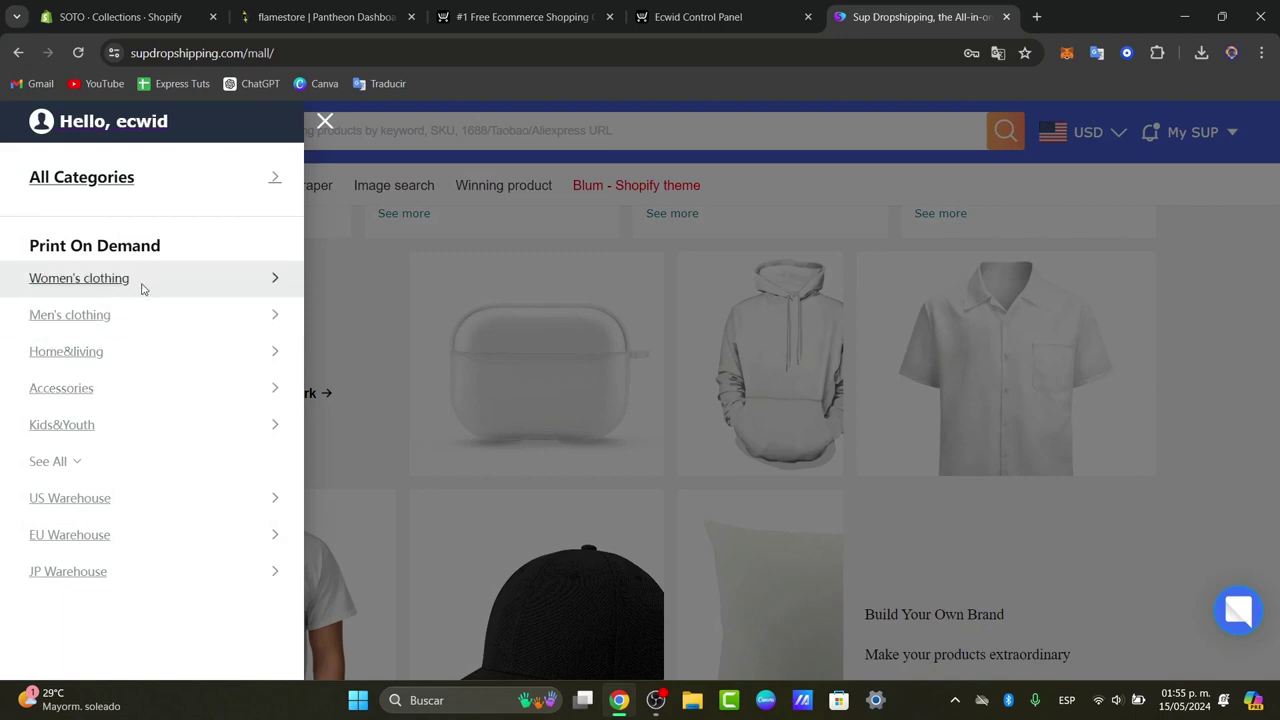
left_click(103, 357)
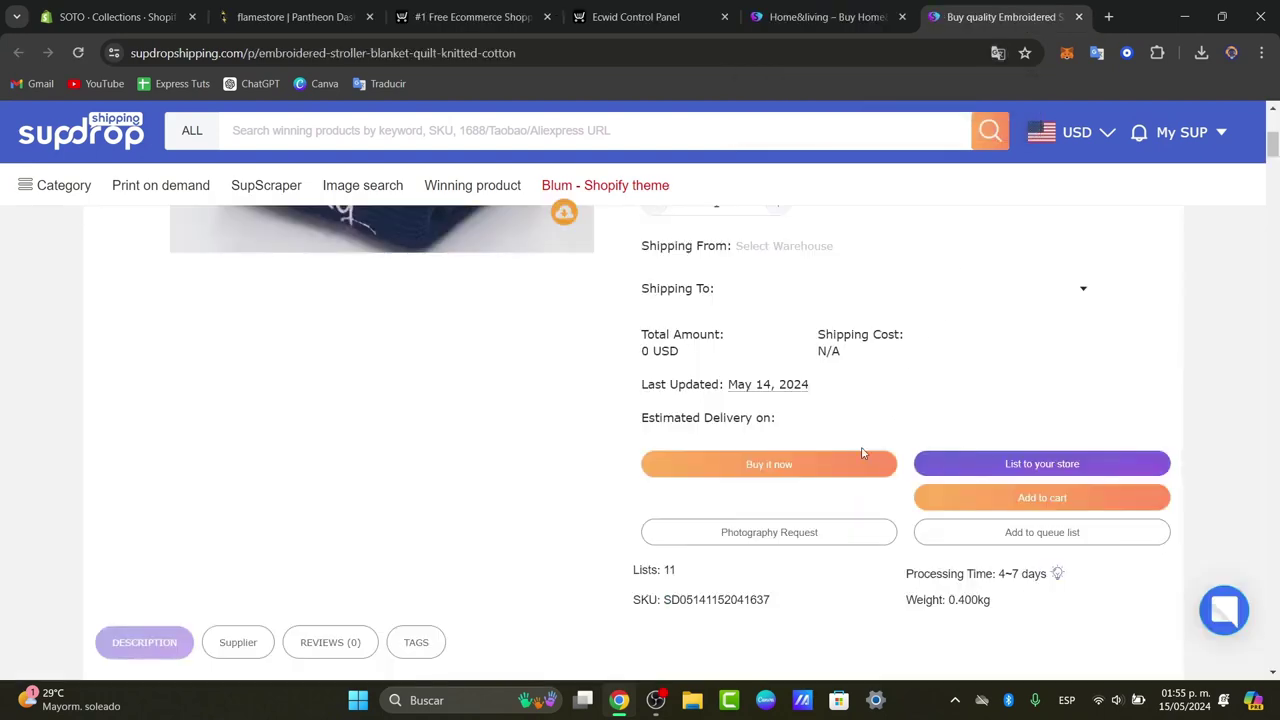
Start listing the blanket and select the Tech Express Merch store
left_click(1083, 467)
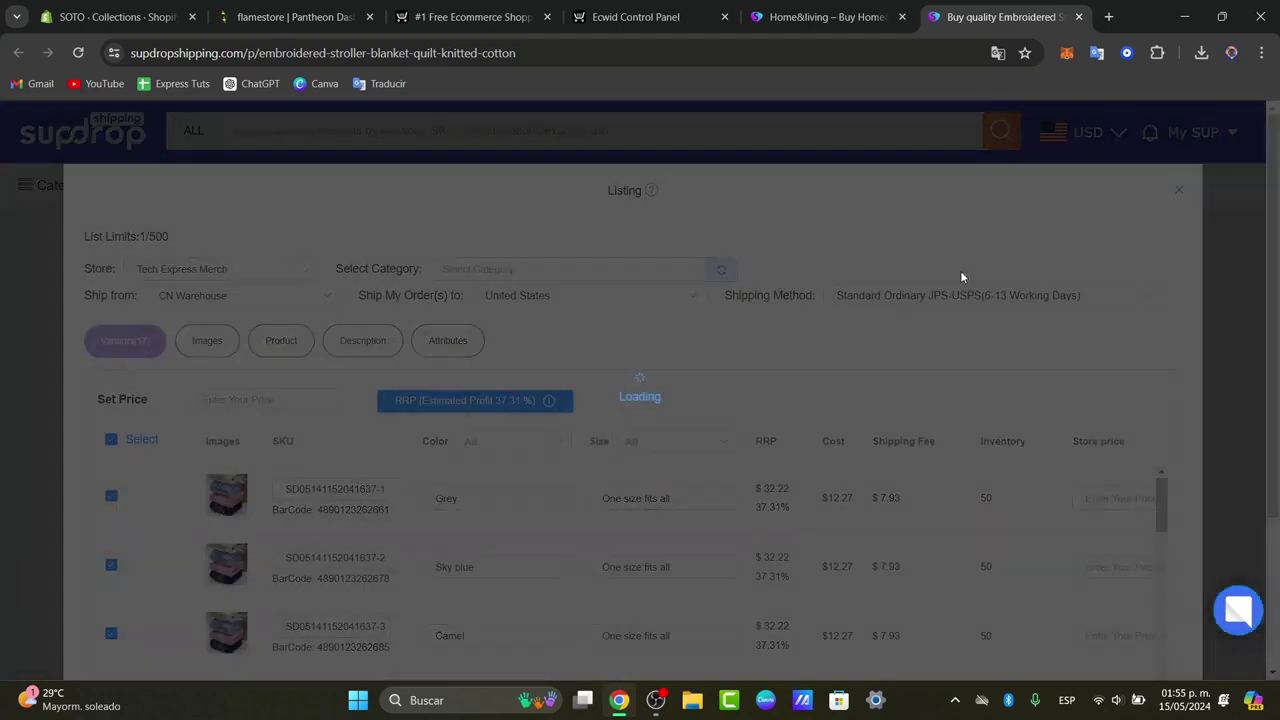
scroll(771, 349, "down", 1)
scroll(726, 334, "up", 1)
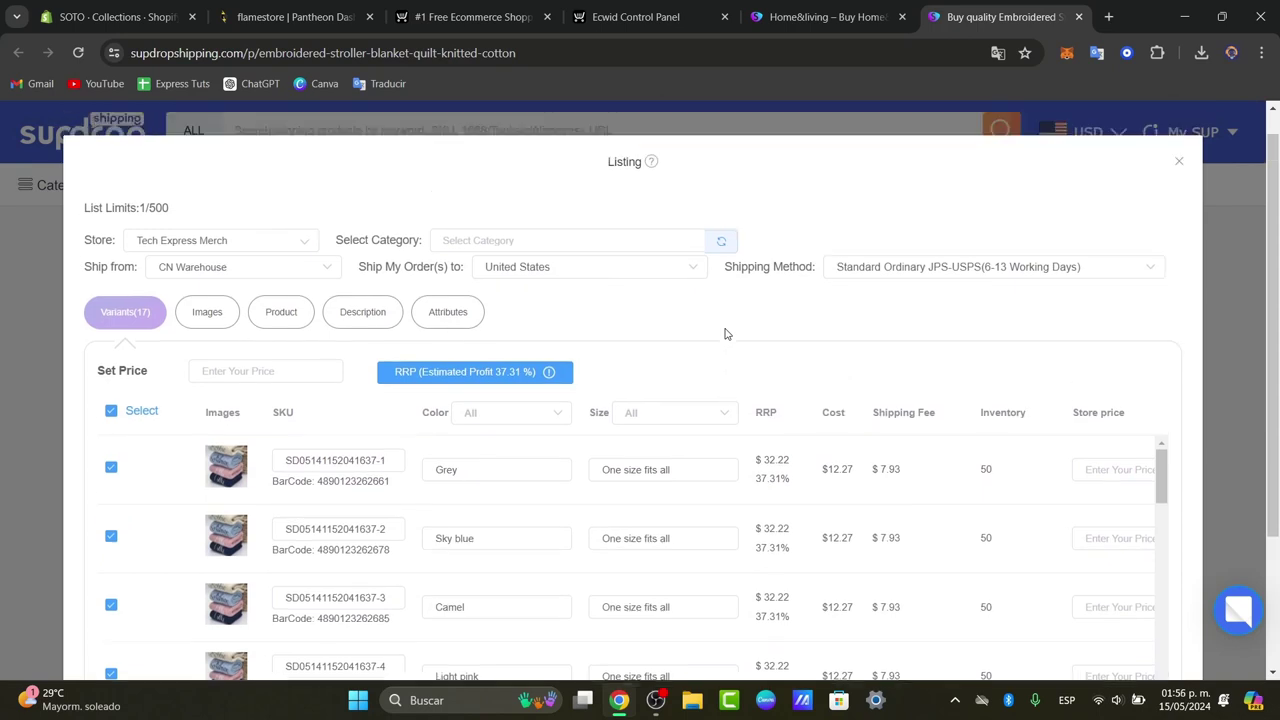
left_click(197, 272)
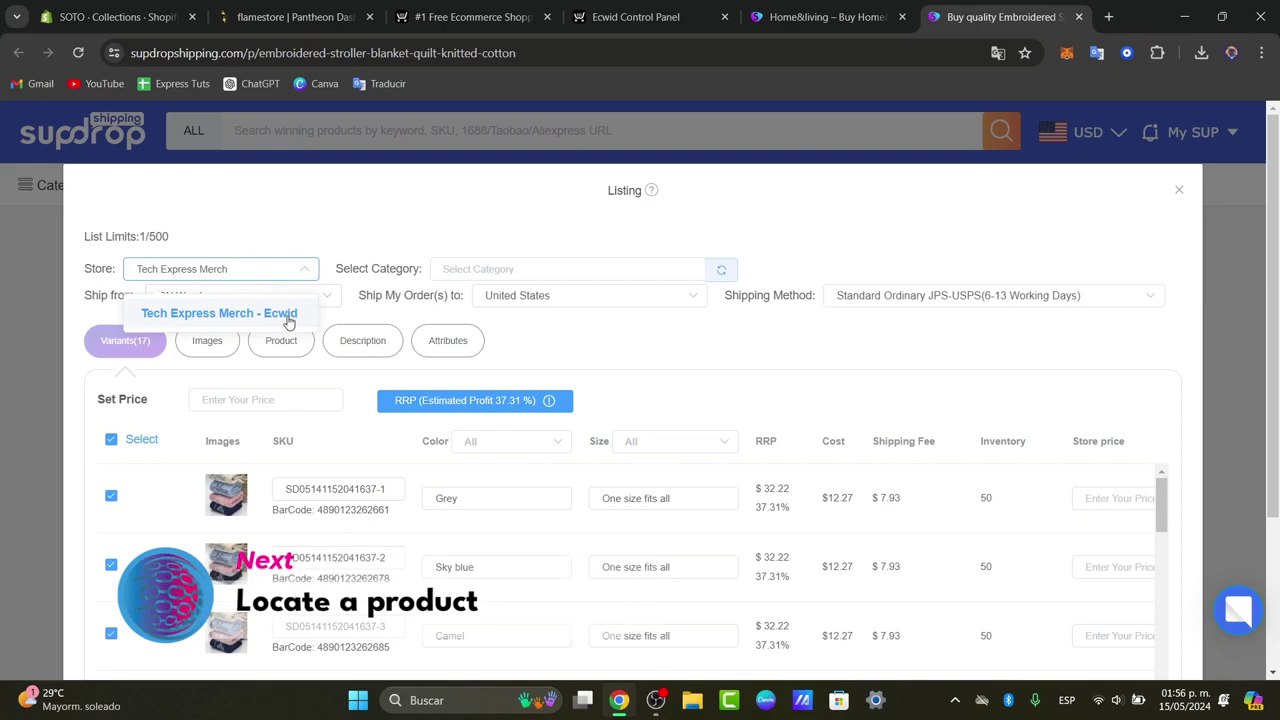
left_click(280, 315)
Try 'H' in the listing category field, then close the empty suggestions
left_click(476, 266)
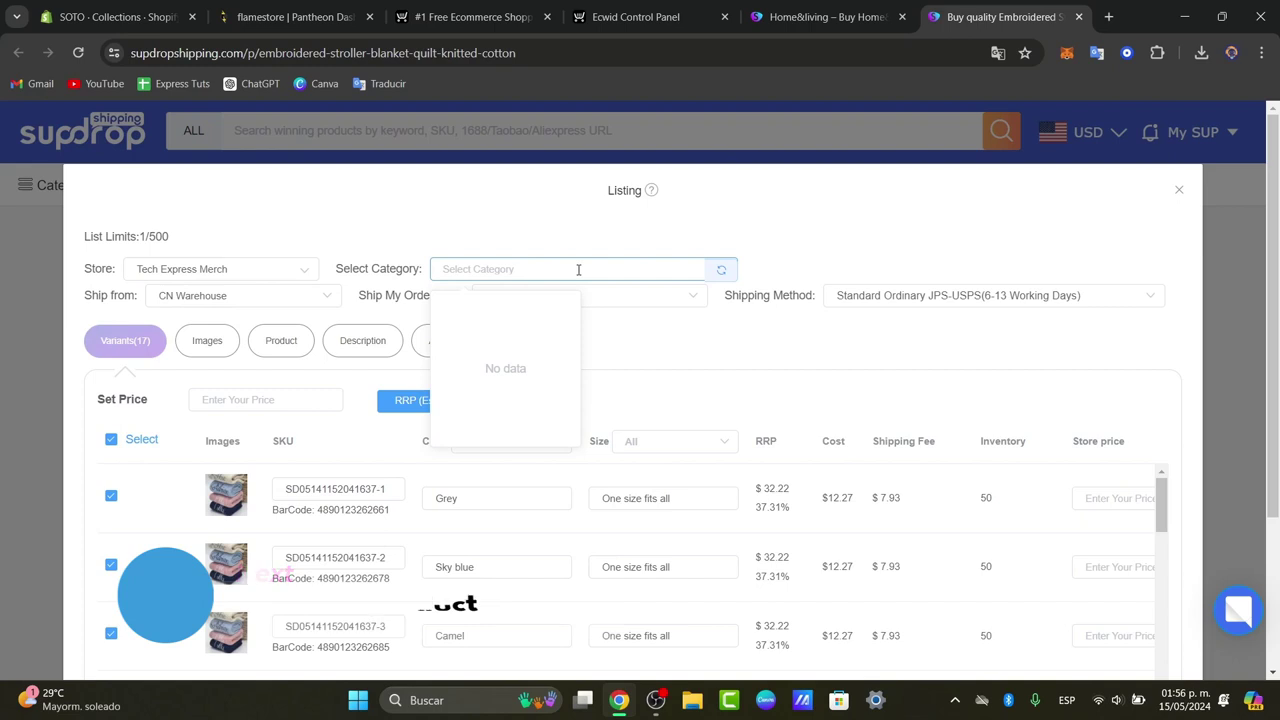
type("Home Products")
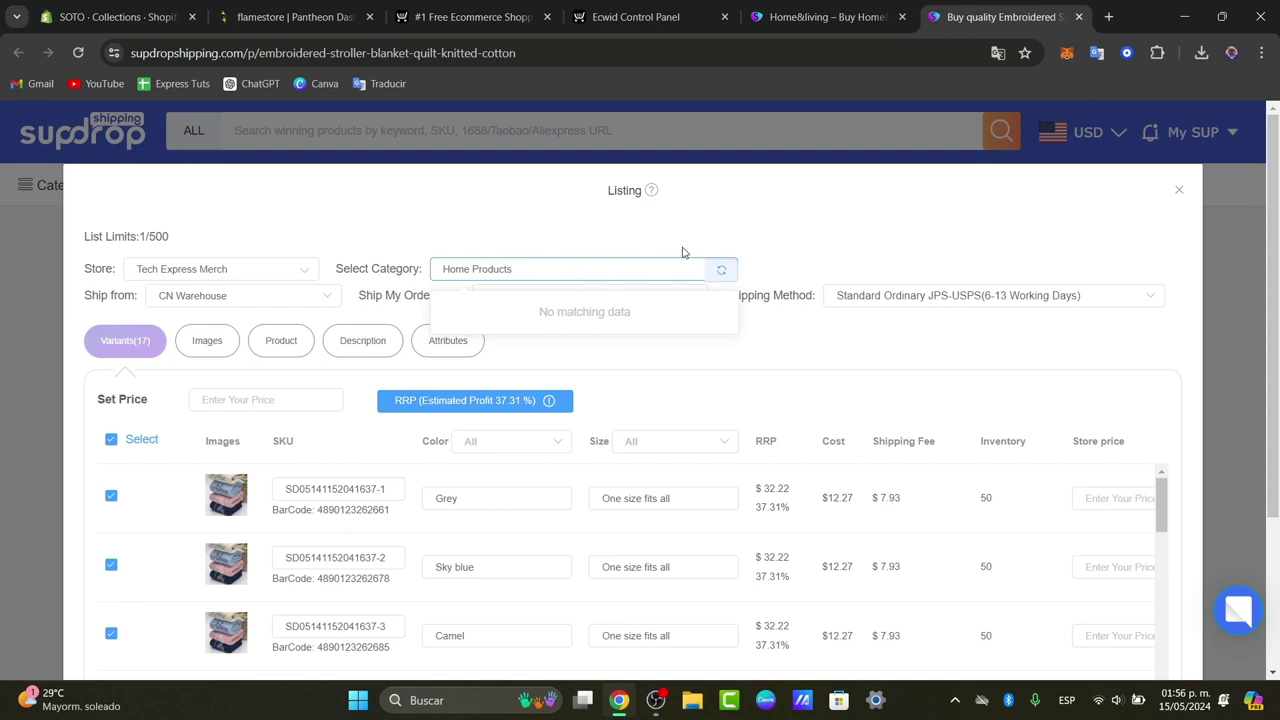
left_click(500, 309)
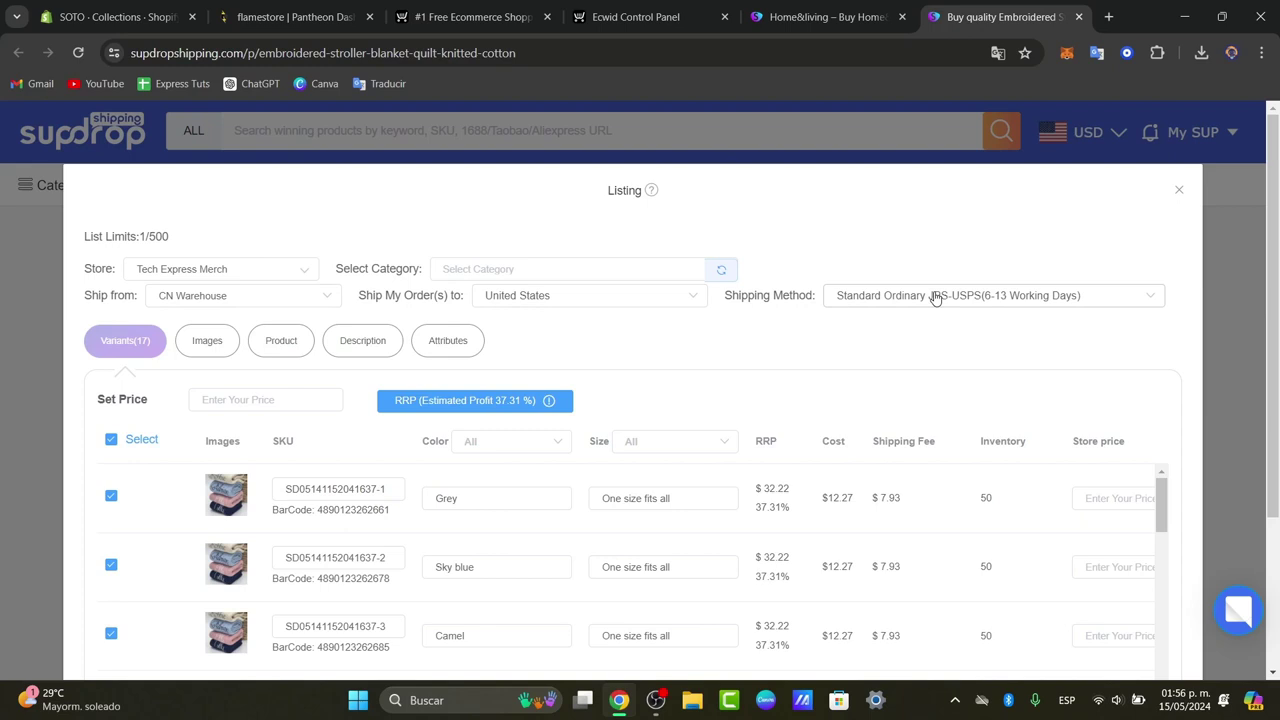
Fill all 17 variants' store price with the recommended 32.22
scroll(595, 356, "down", 1)
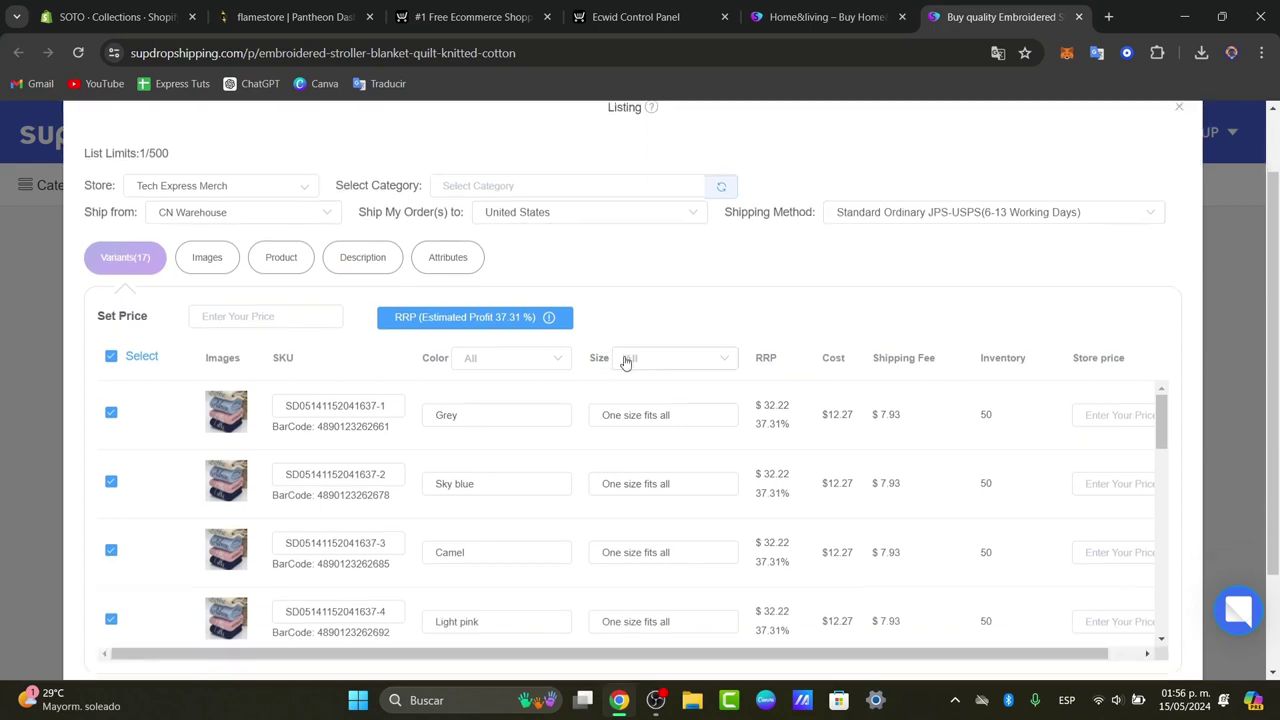
scroll(600, 345, "down", 1)
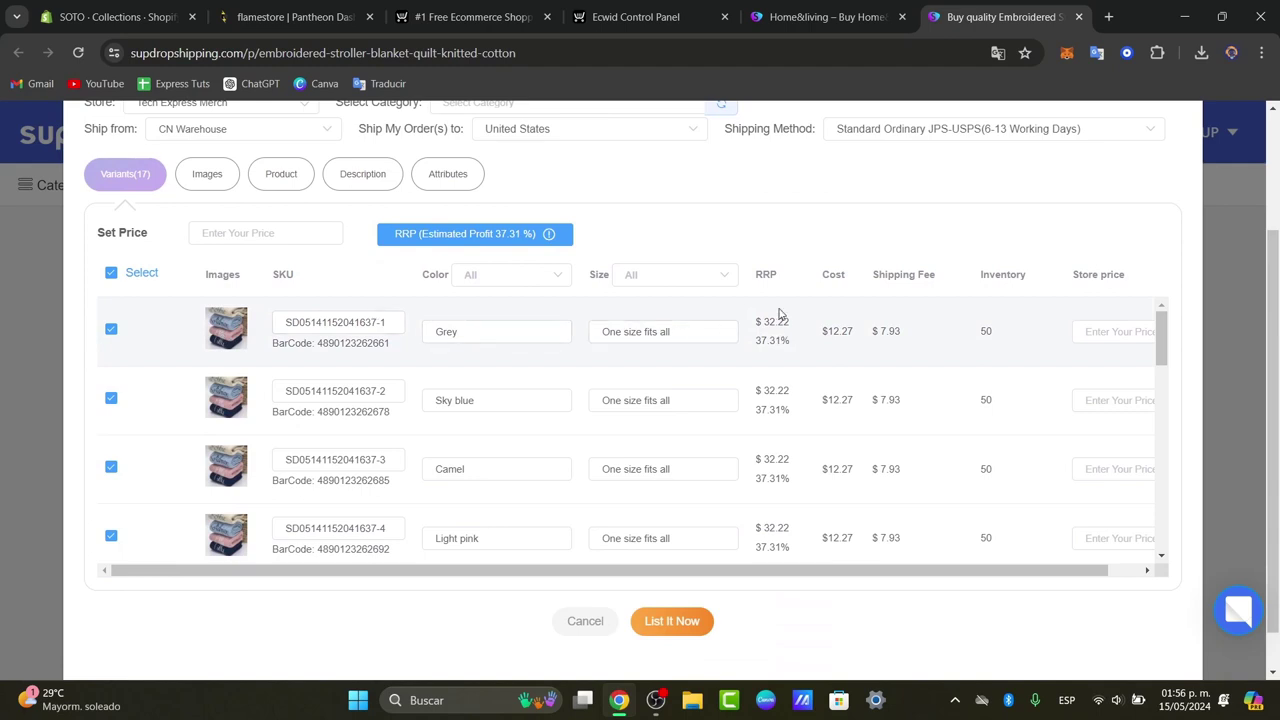
scroll(980, 408, "up", 1)
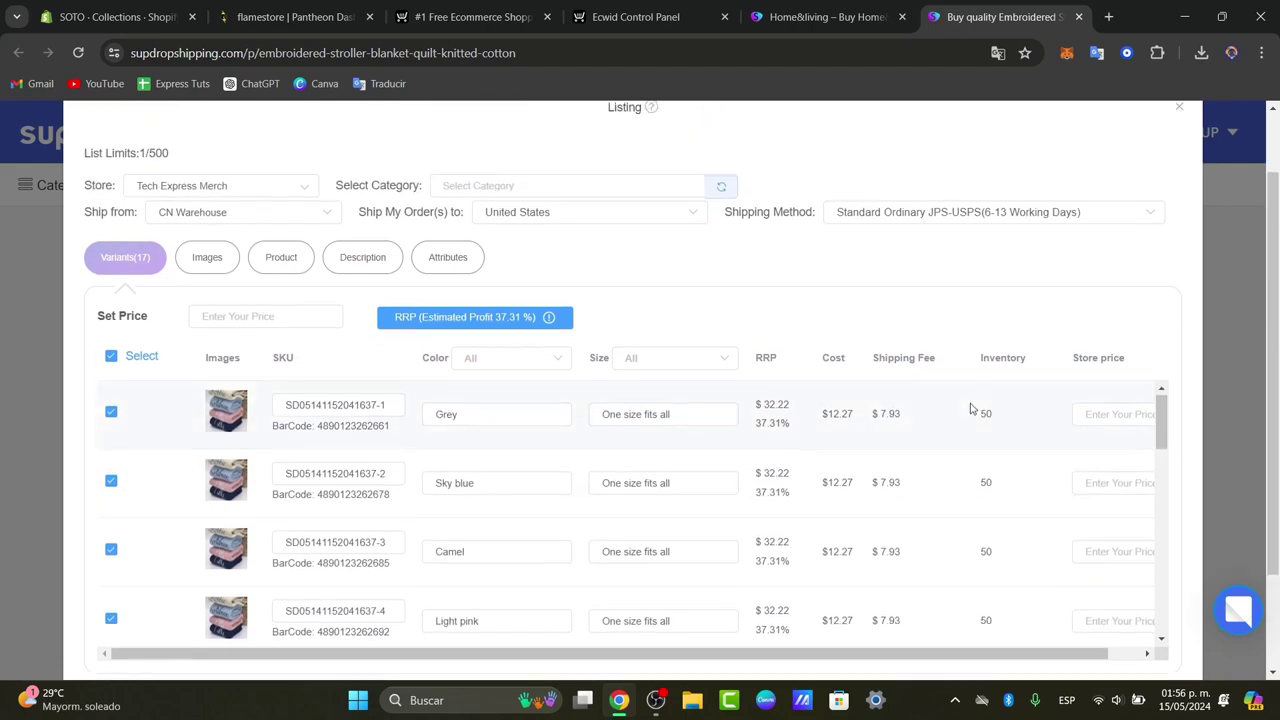
scroll(1006, 574, "down", 1)
scroll(977, 620, "up", 1)
scroll(1023, 597, "right", 1)
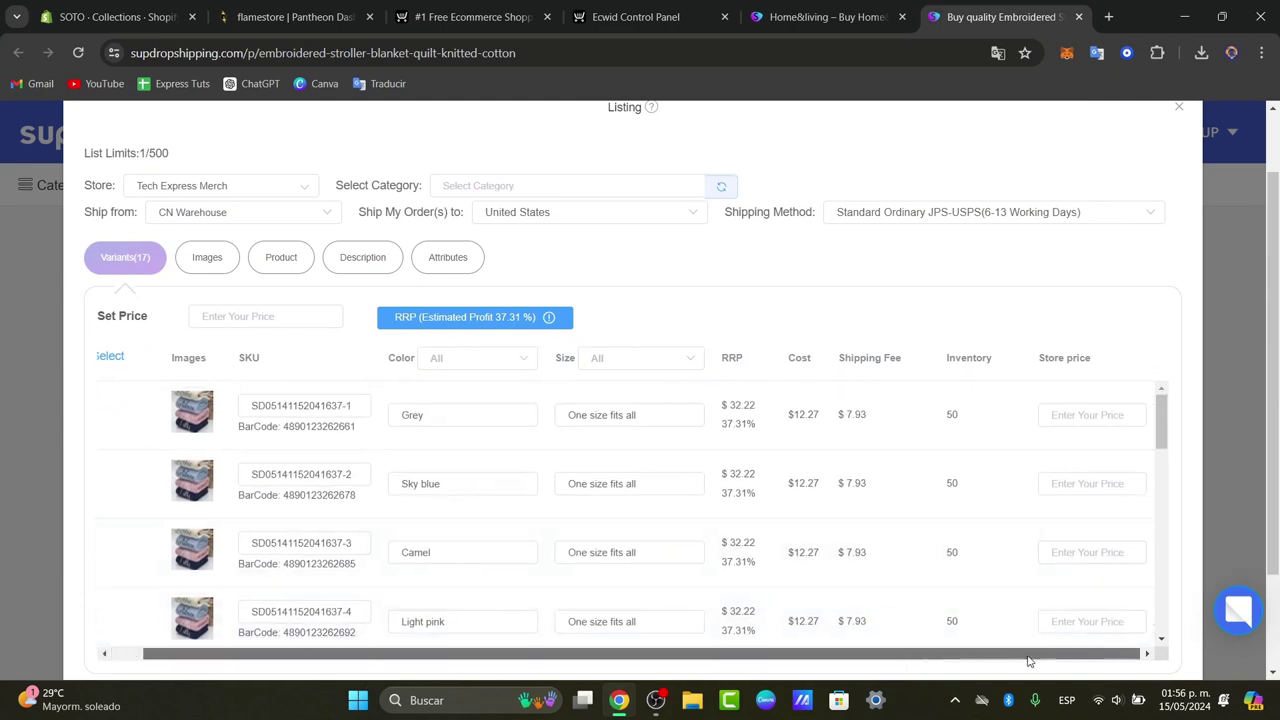
scroll(1021, 597, "up", 1)
scroll(1021, 597, "down", 1)
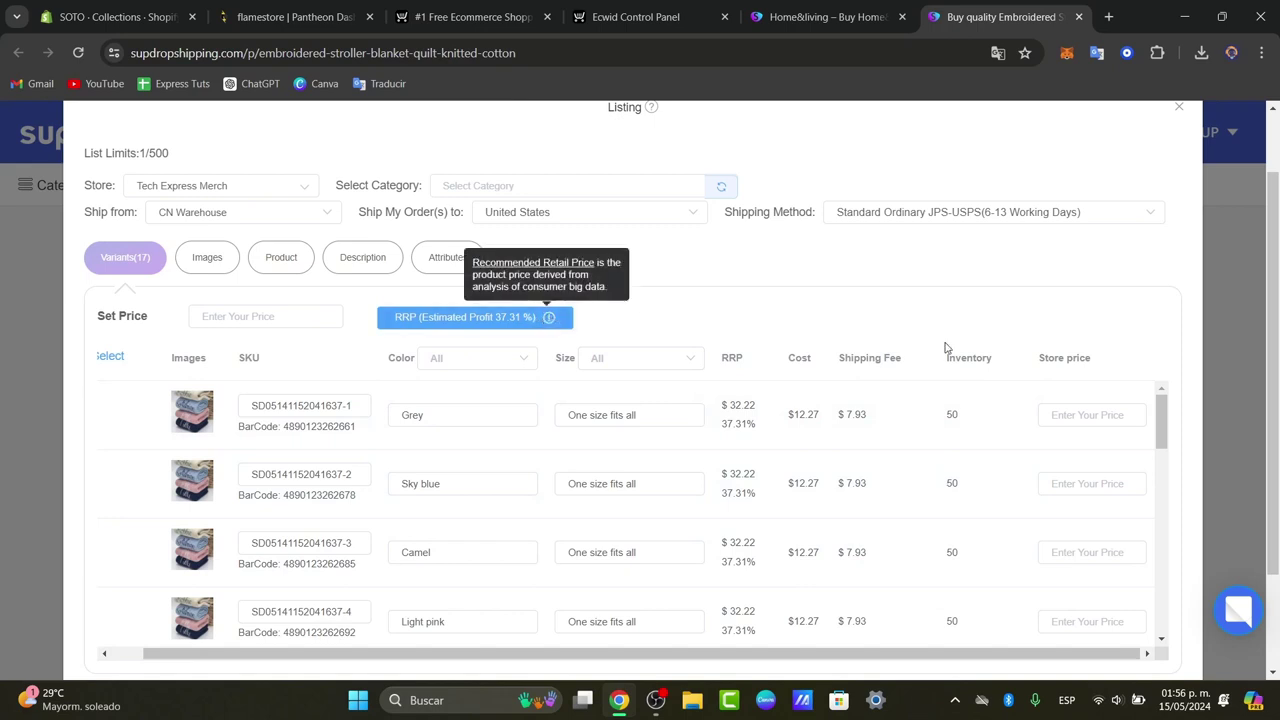
scroll(966, 488, "up", 1)
scroll(964, 491, "down", 1)
scroll(1000, 470, "up", 1)
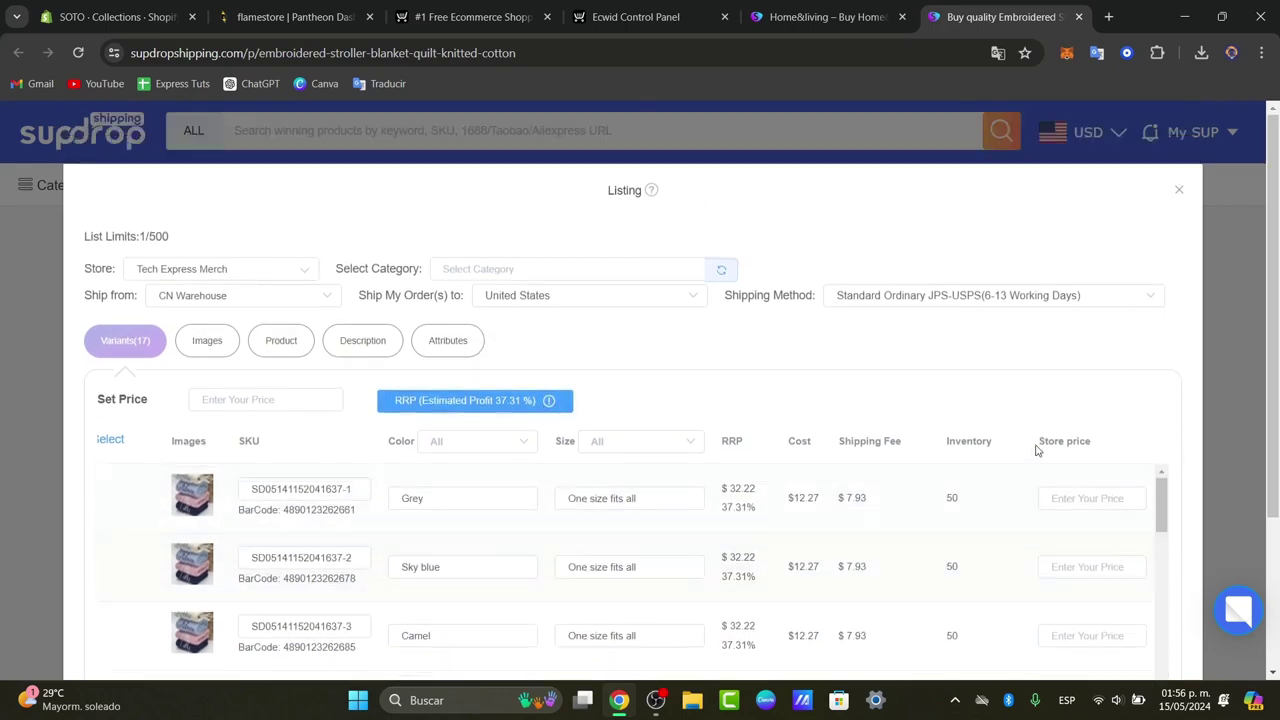
left_click(264, 399)
scroll(984, 369, "down", 1)
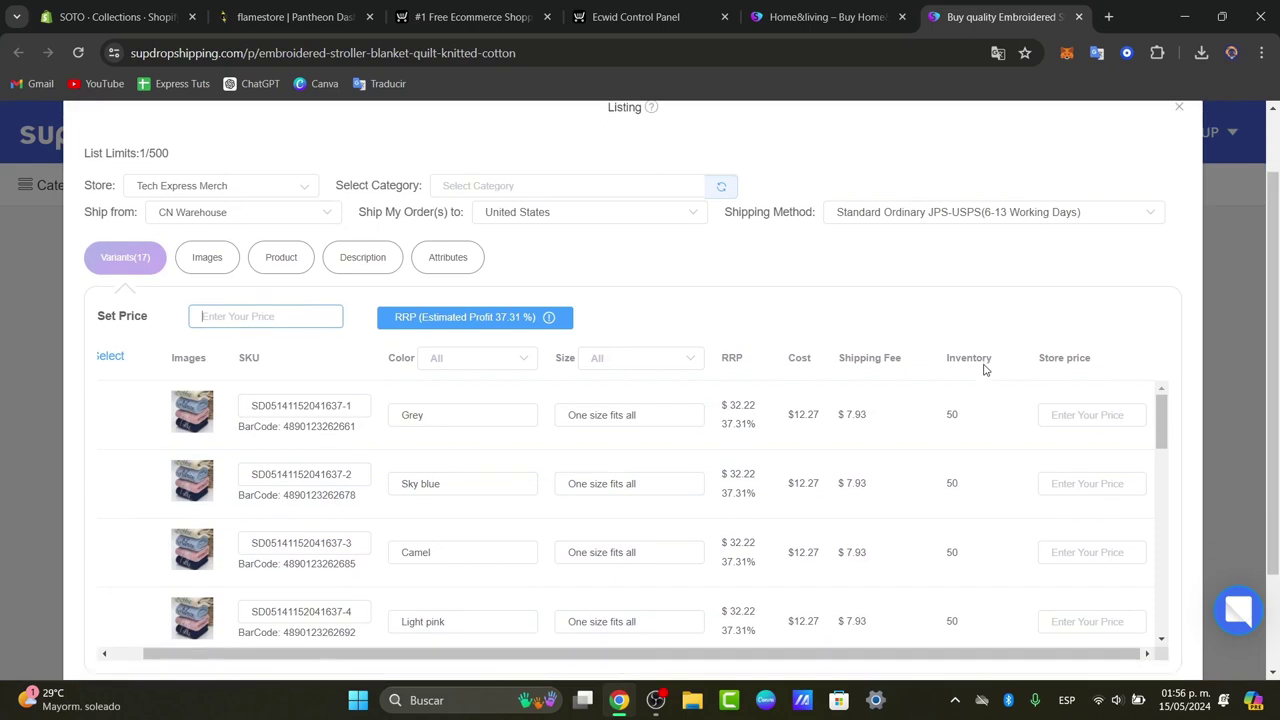
left_click(498, 317)
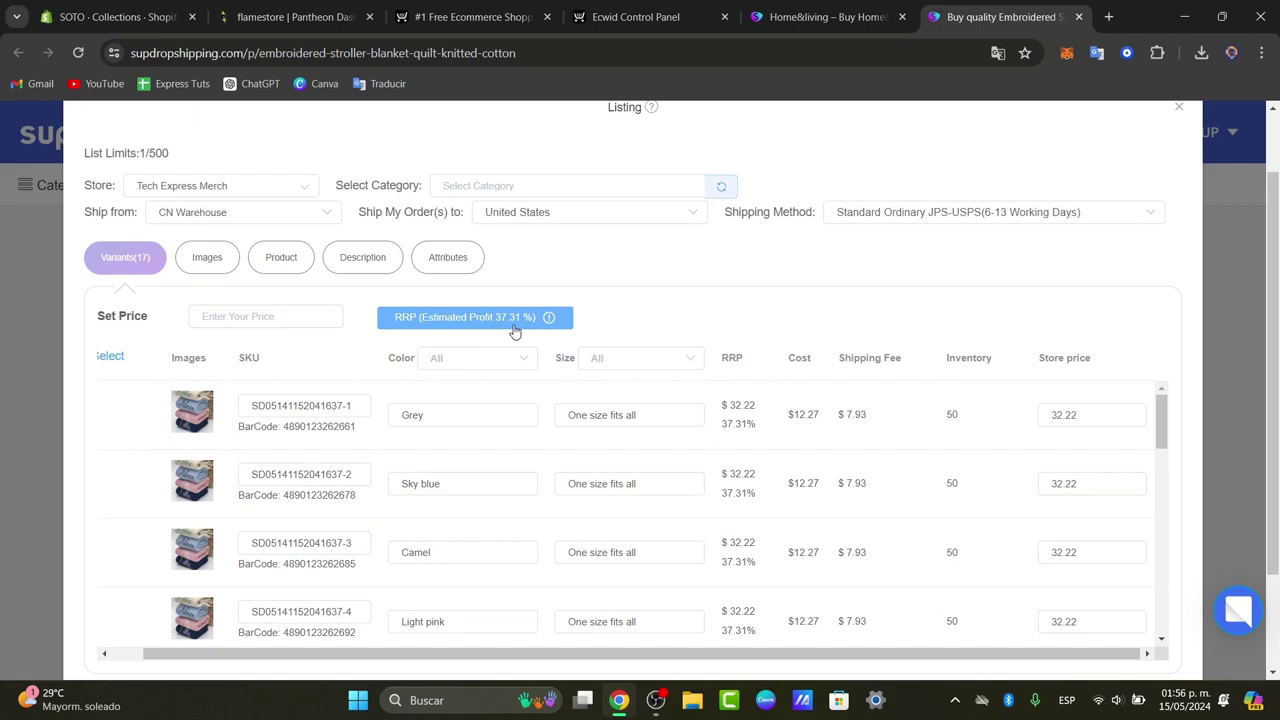
List the blanket to the store and return to the Home&living results
scroll(1025, 510, "down", 10)
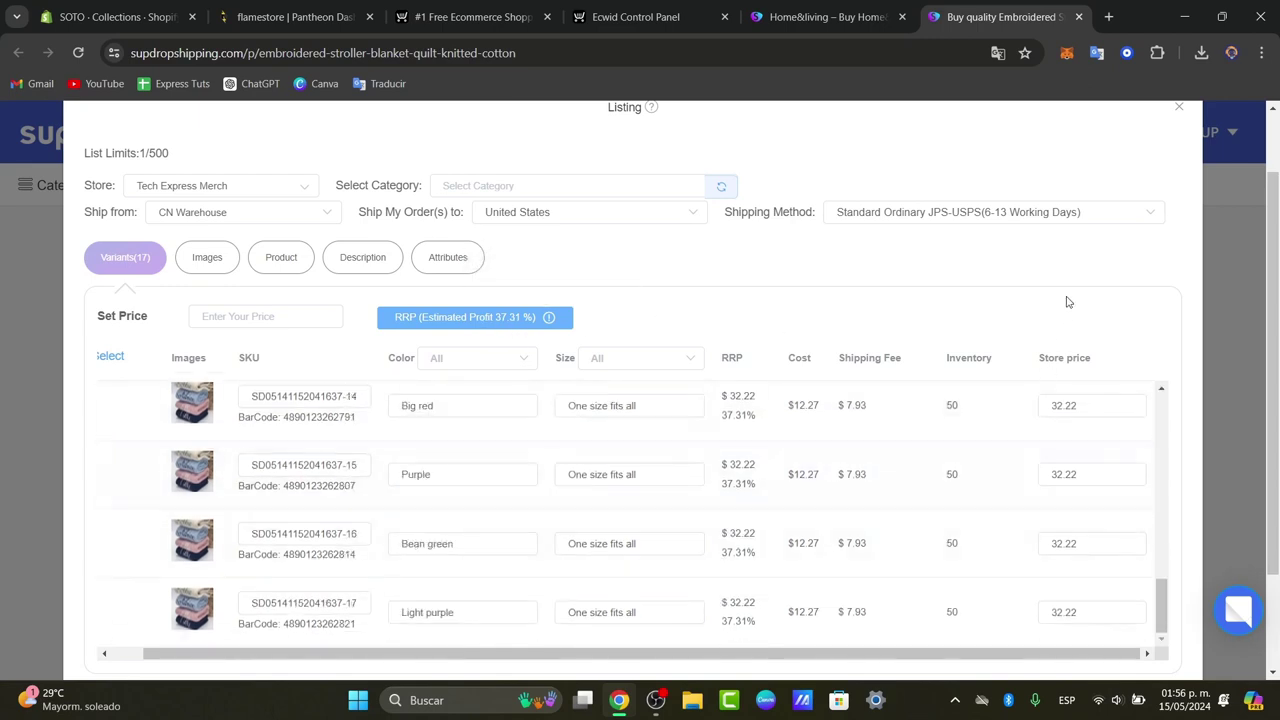
scroll(1067, 302, "down", 2)
left_click(676, 572)
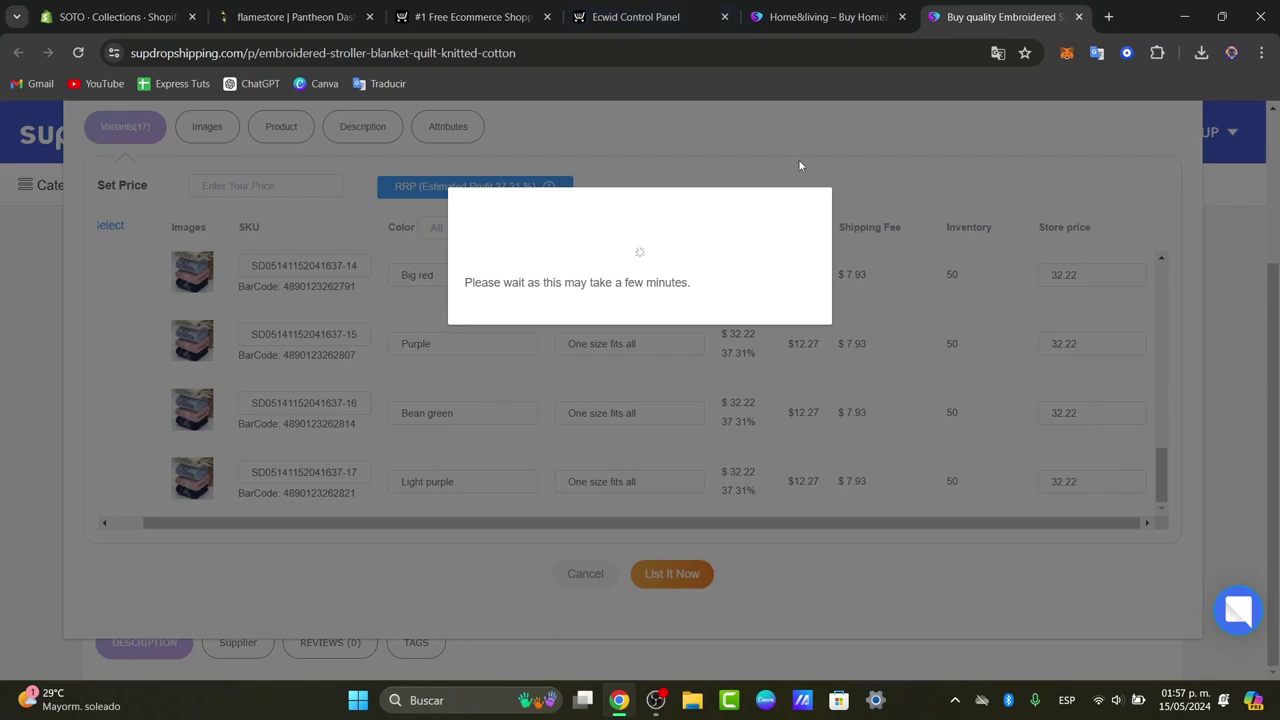
left_click(823, 10)
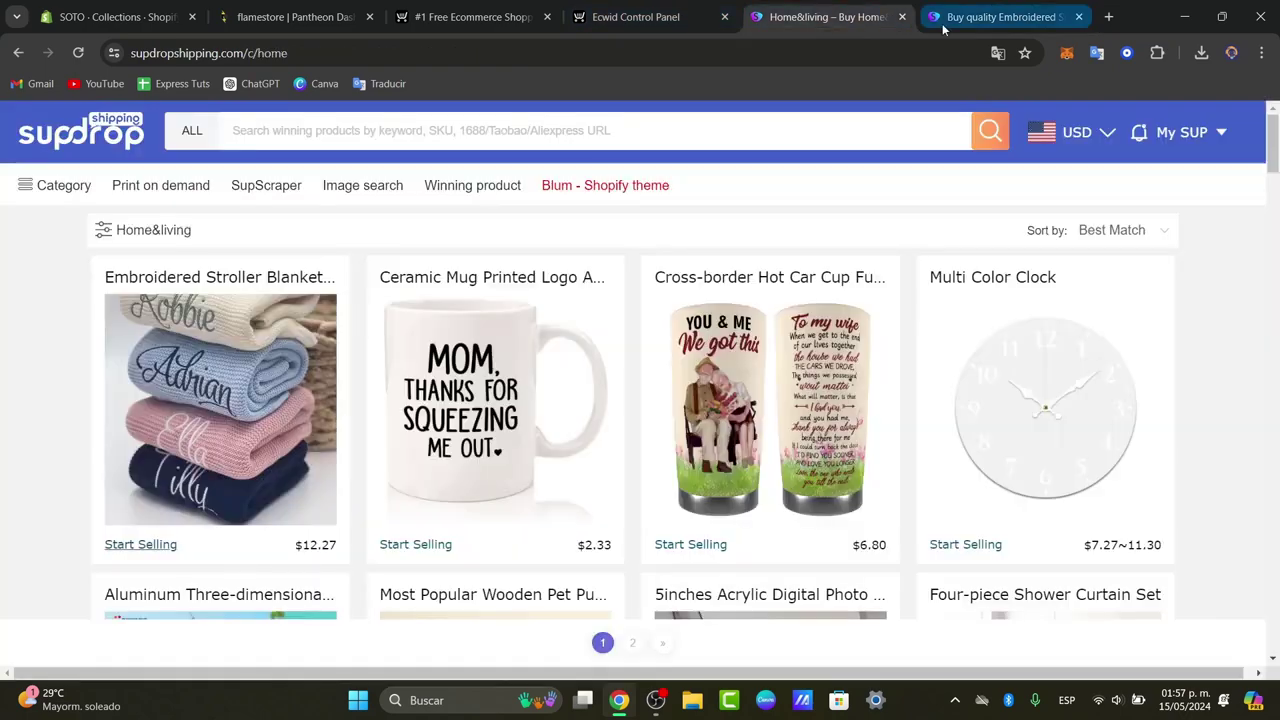
Go back to the Ecwid admin and open Catalog > Products
left_click(698, 6)
mouse_move(165, 278)
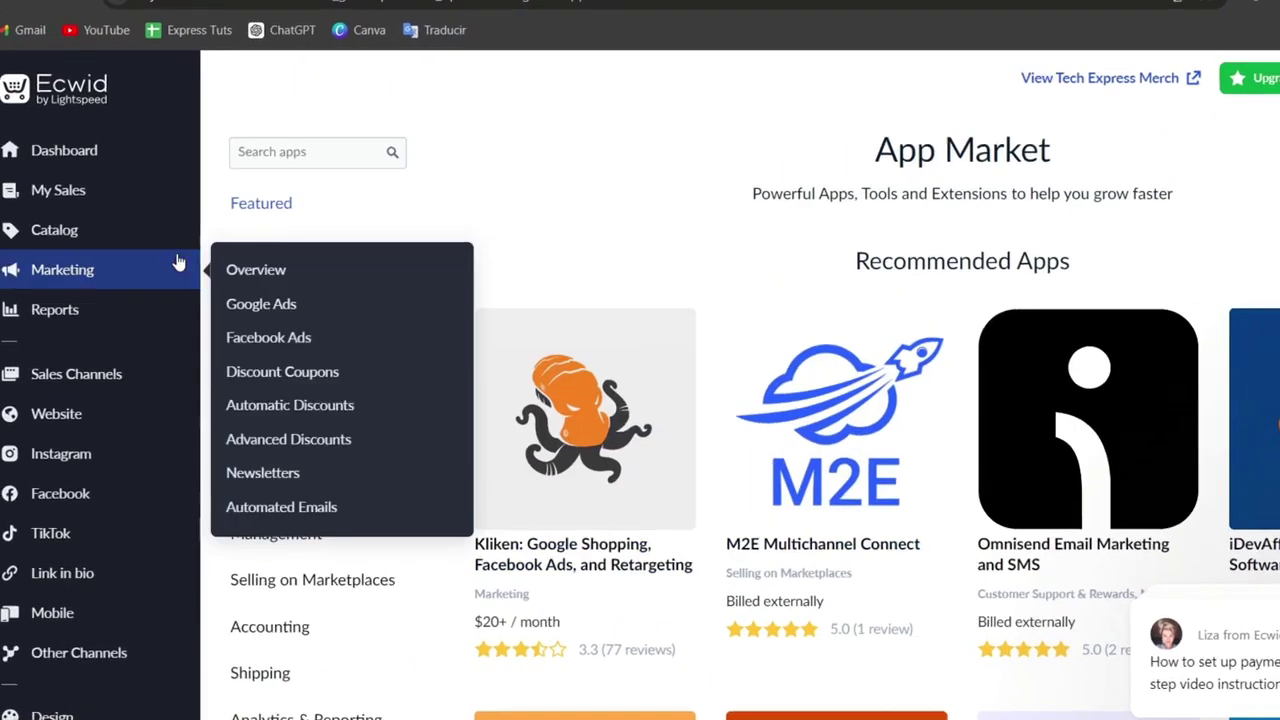
left_click(86, 233)
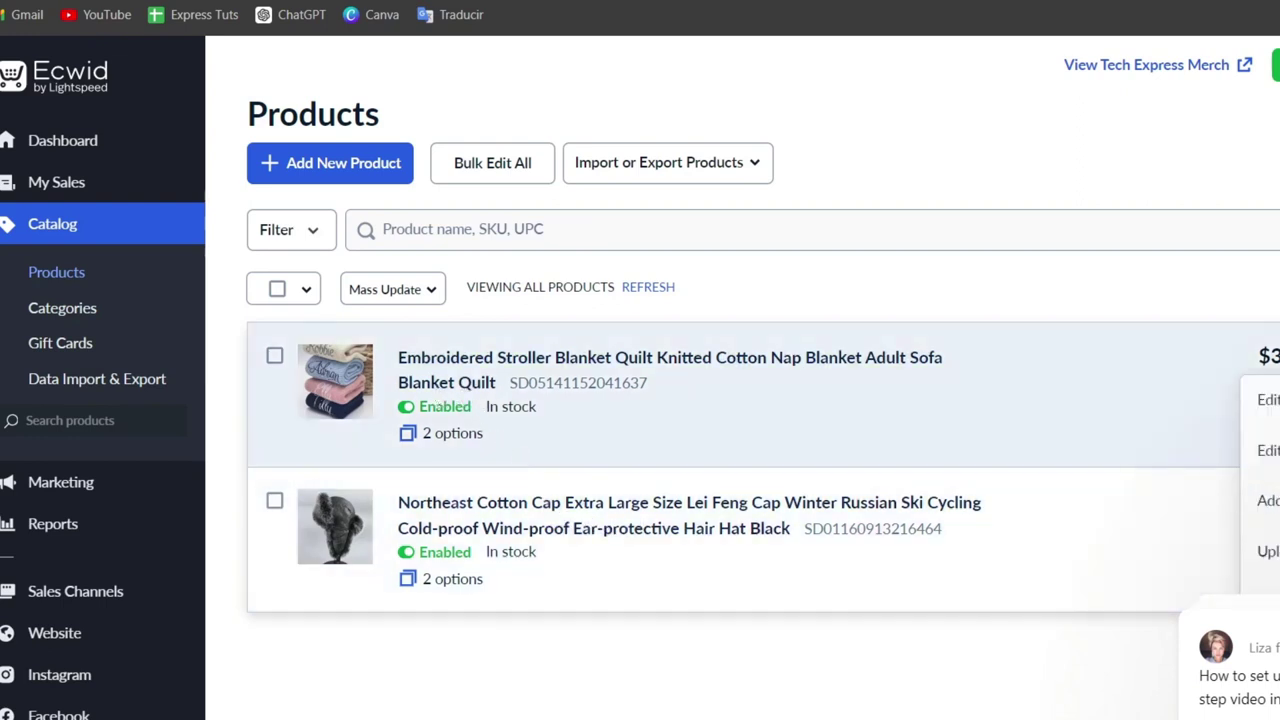
Close the actions menu and open the Embroidered Stroller Blanket for editing
scroll(700, 400, "down", 2)
left_click(764, 390)
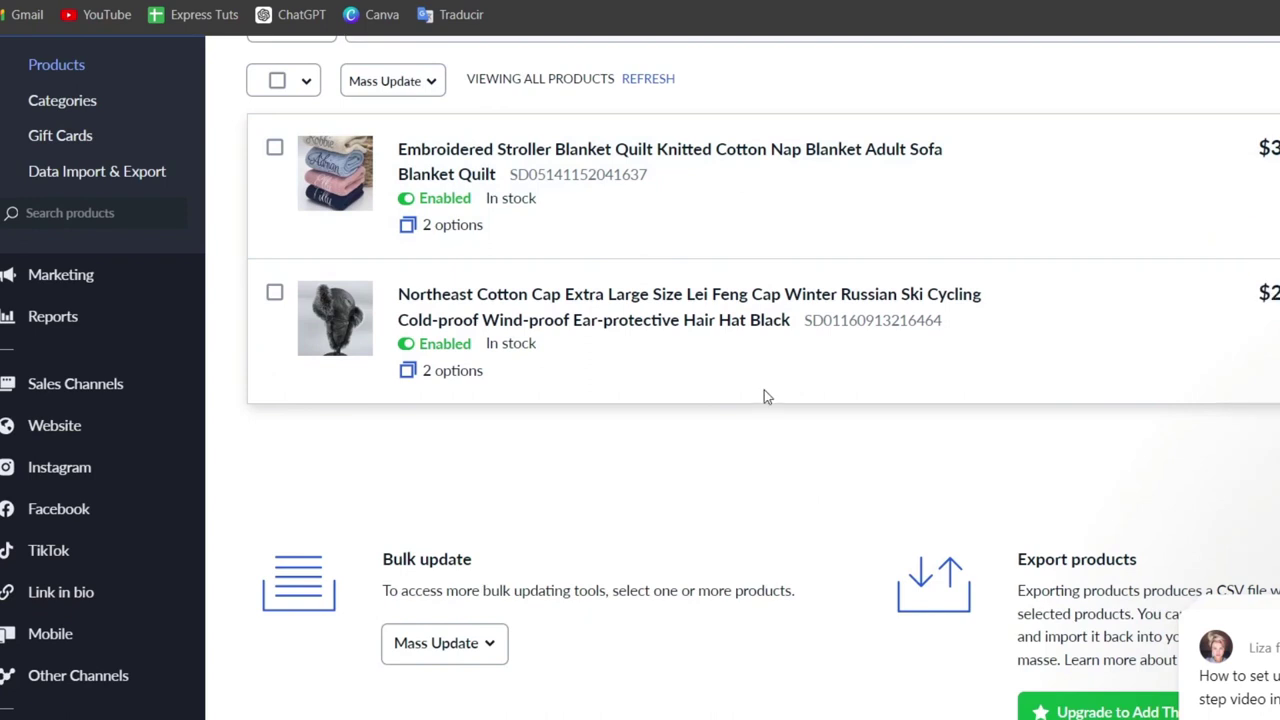
left_click(690, 152)
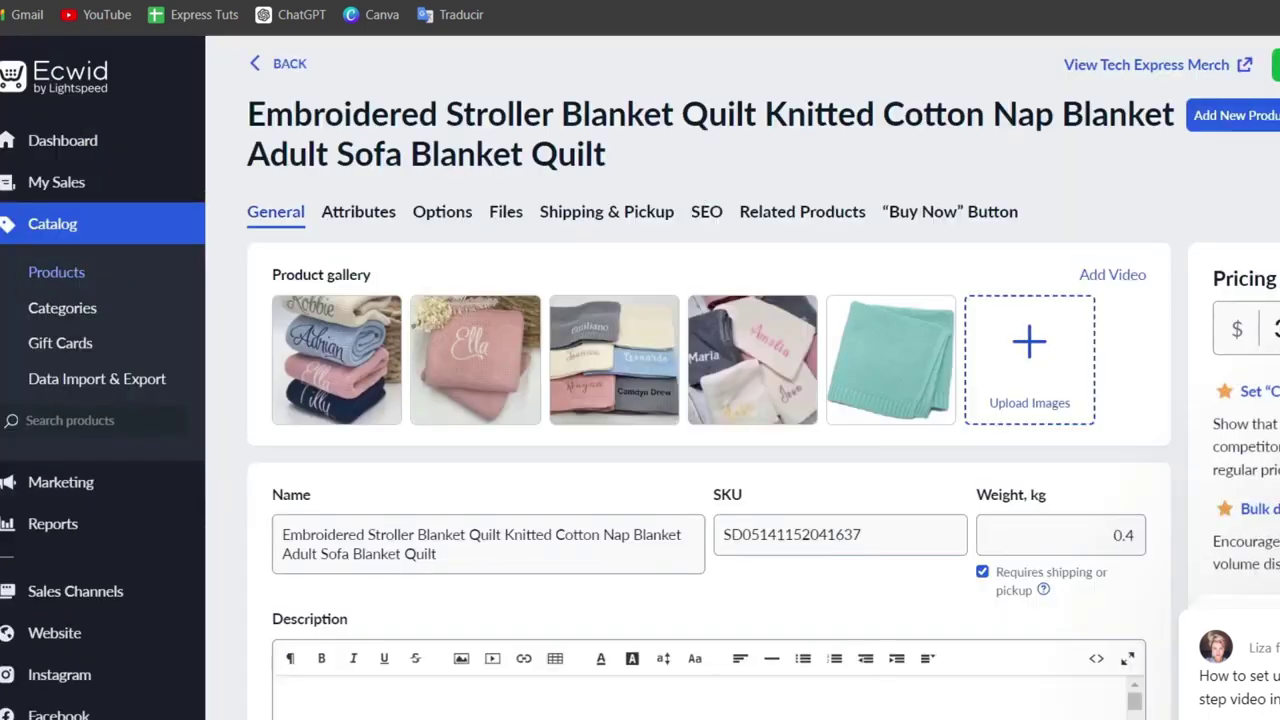
On the live storefront, open the Embroidered Stroller Blanket from Top Products and check its $32.22 price and colour options
left_click(1183, 66)
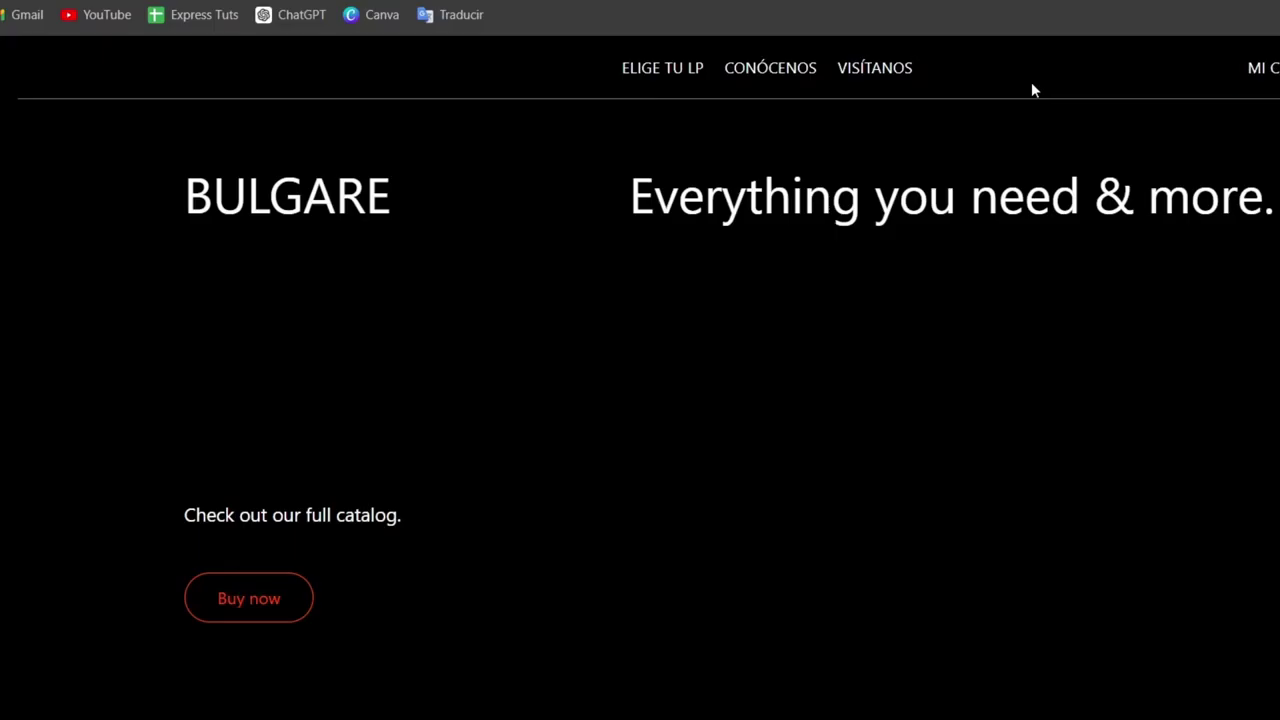
scroll(1019, 298, "down", 10)
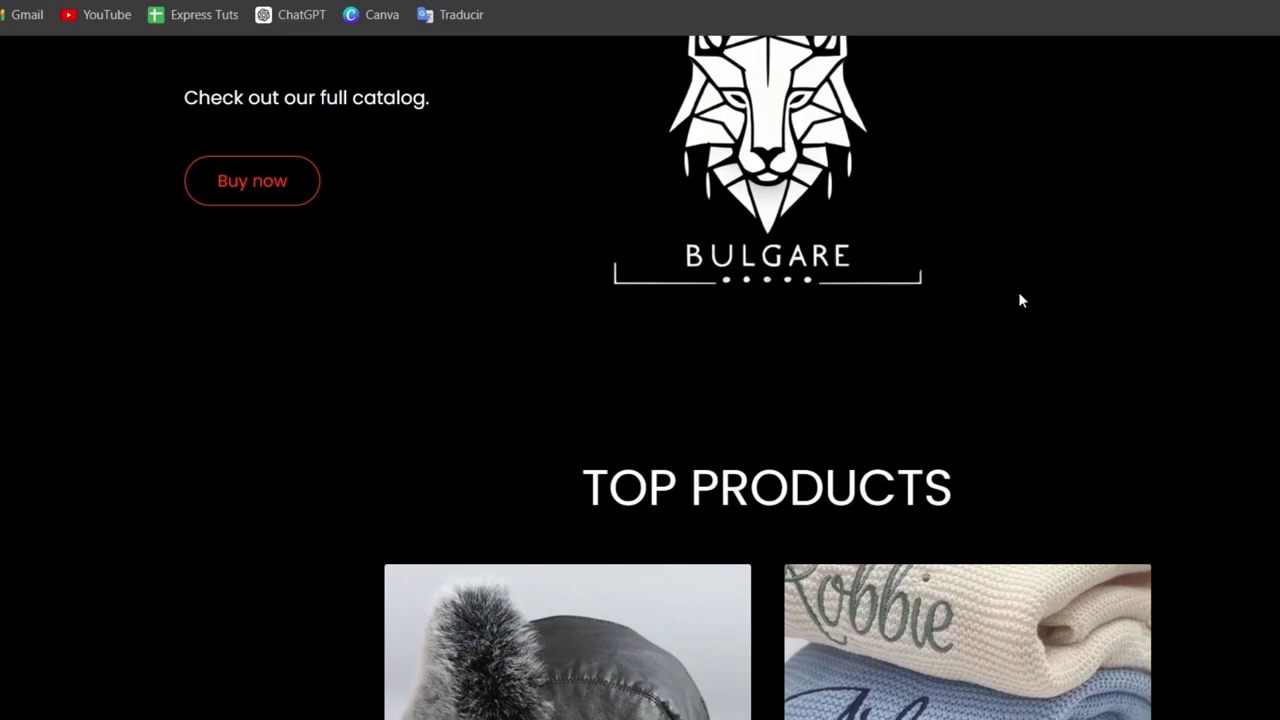
scroll(1019, 301, "up", 3)
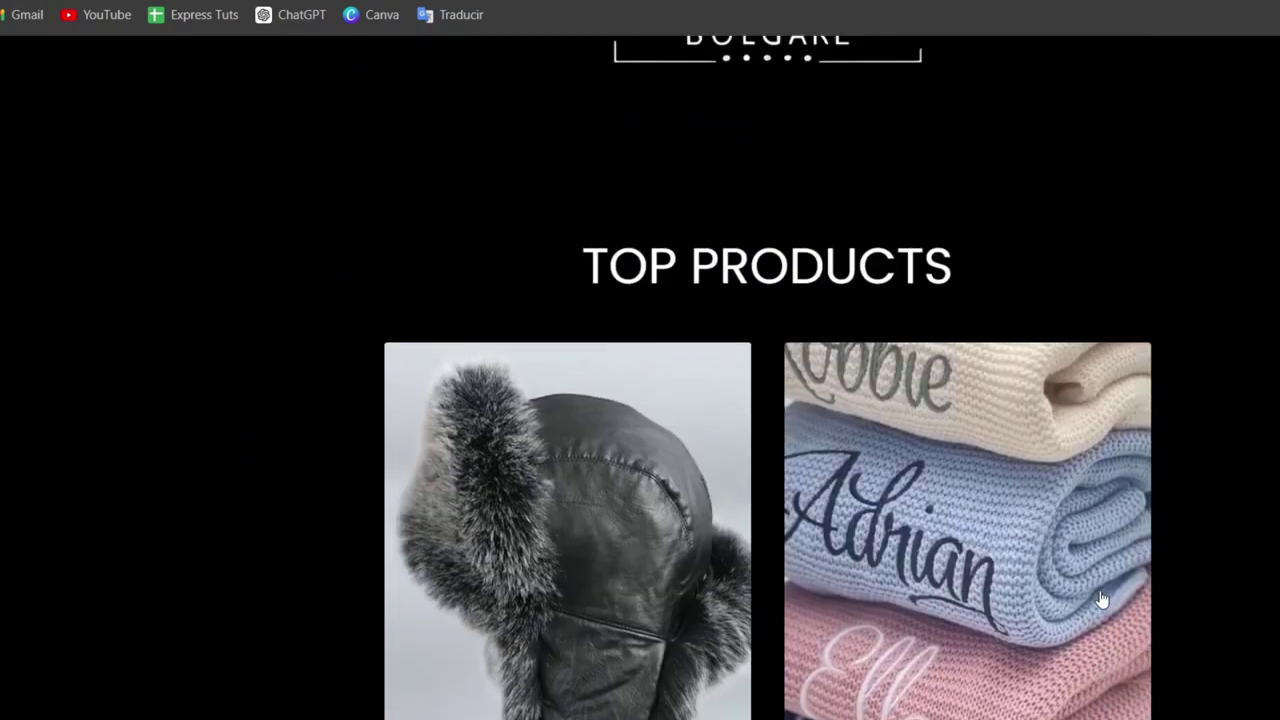
left_click(1051, 490)
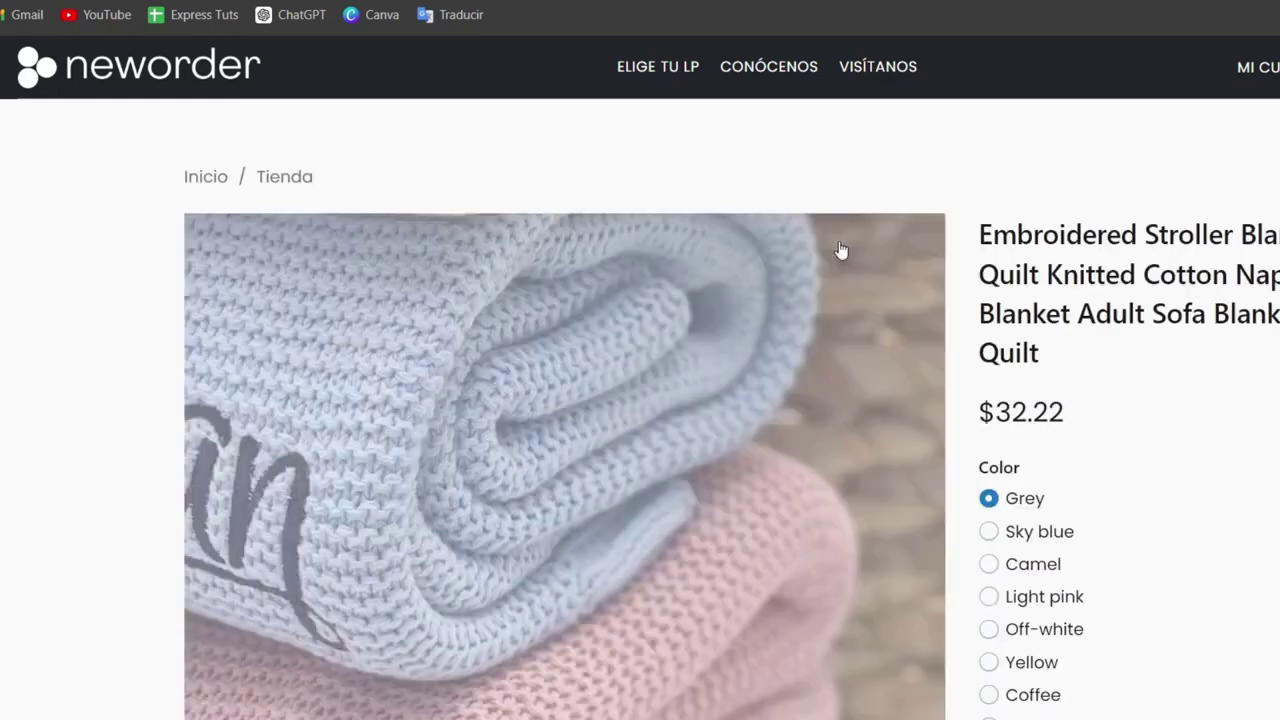
scroll(1086, 357, "down", 6)
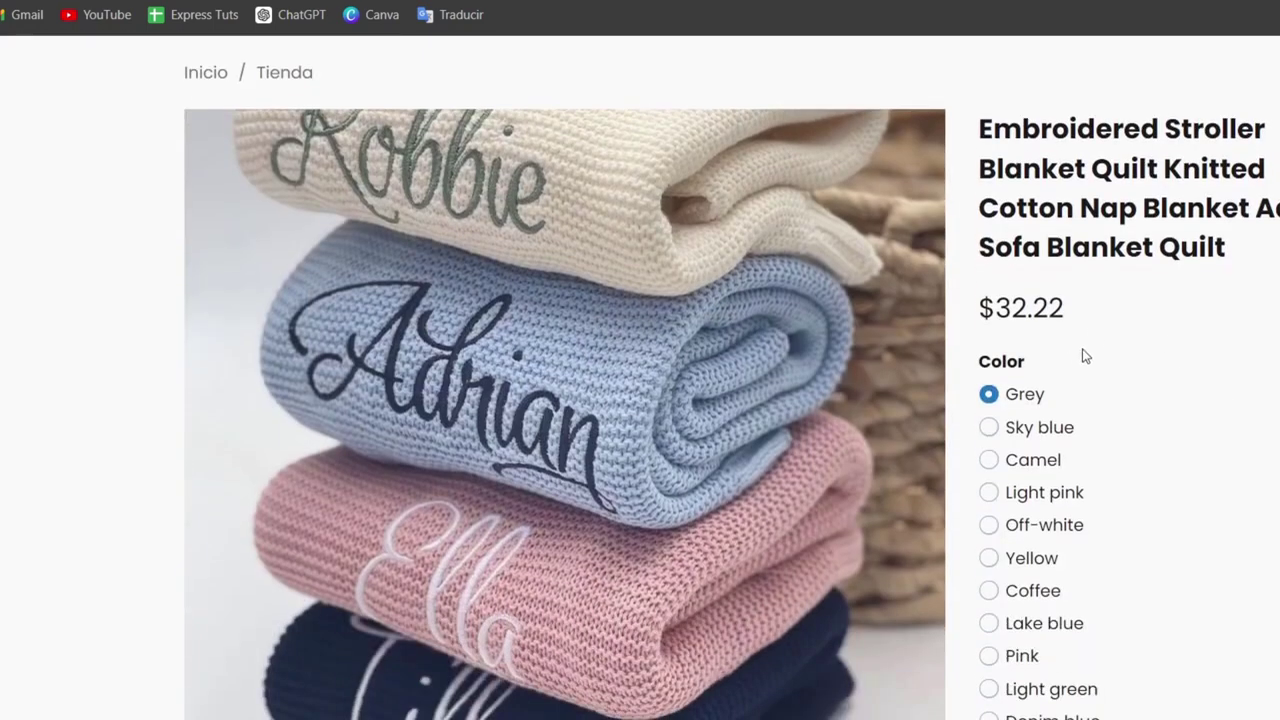
scroll(1108, 423, "down", 7)
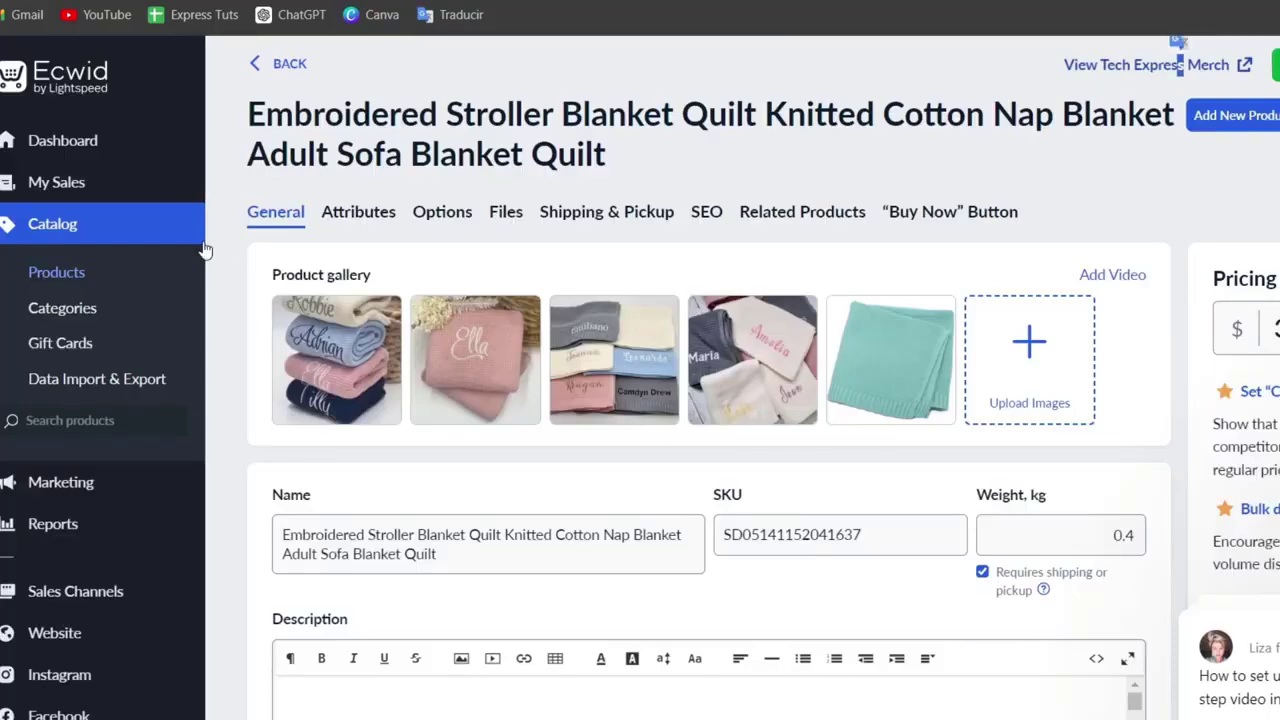
On the Dashboard, check the Last 30 days reports: 1 visitor, 1 product view worth $32.22, no orders
mouse_move(113, 190)
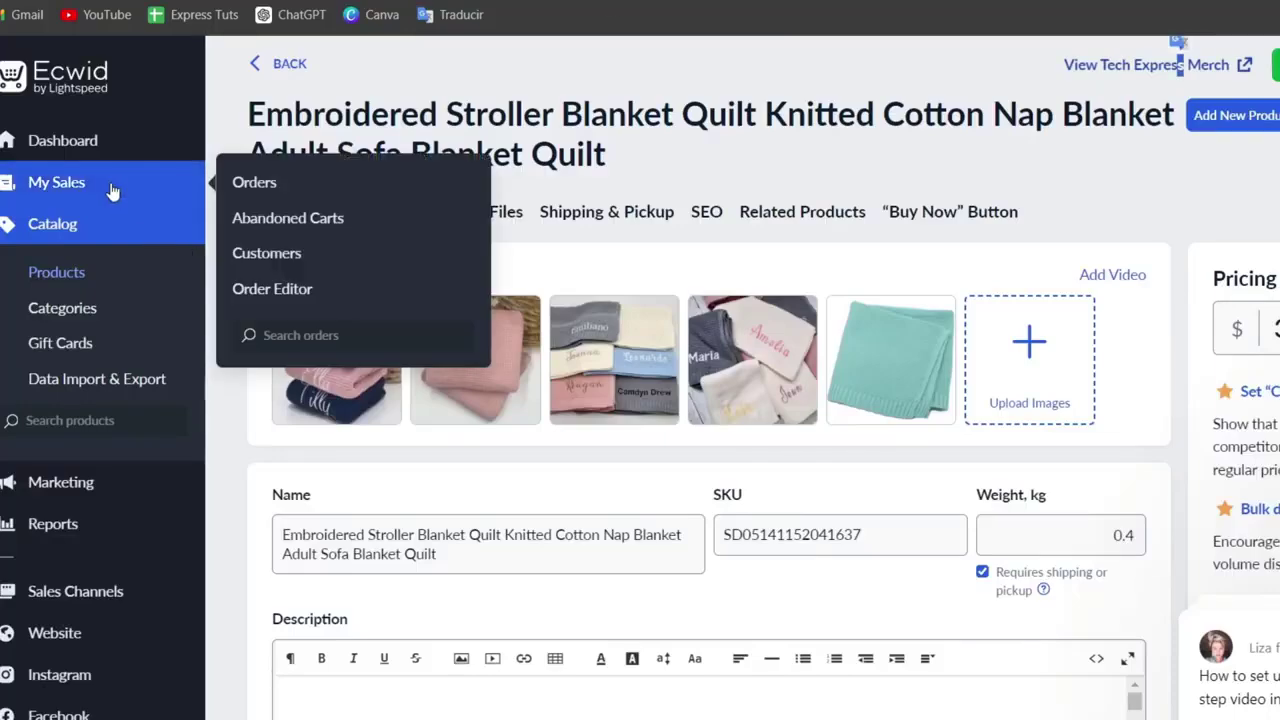
left_click(88, 145)
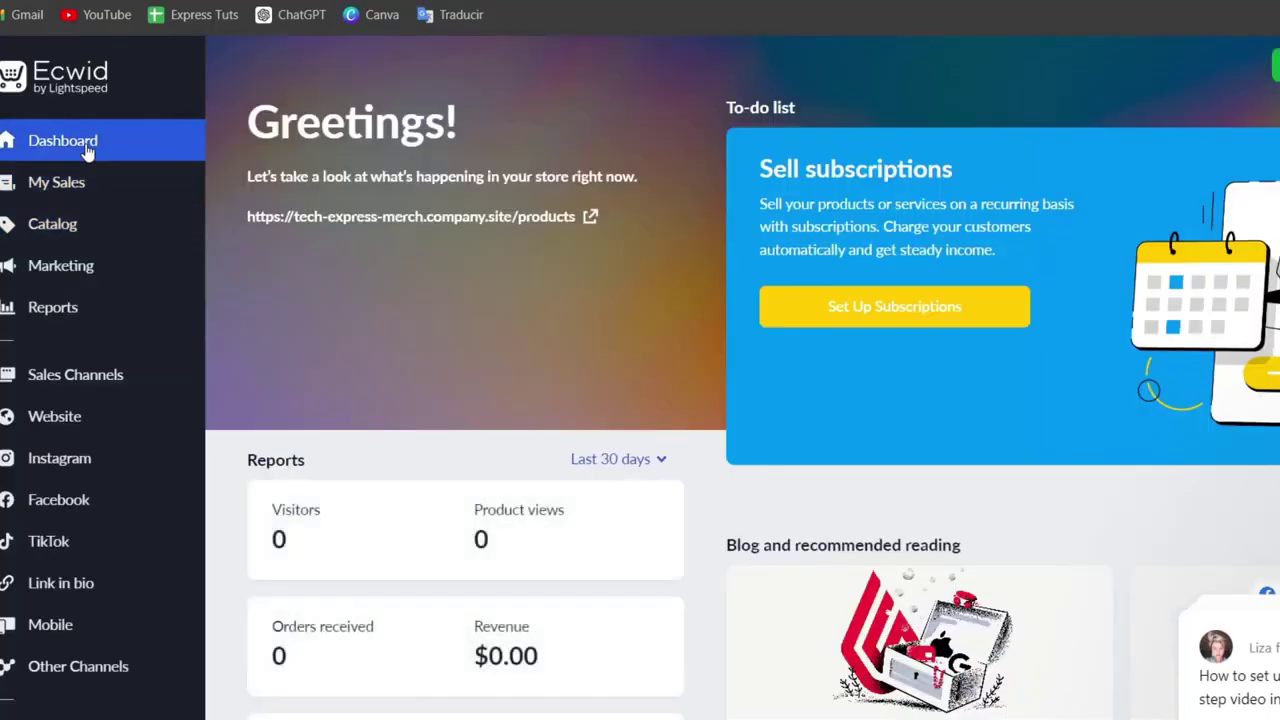
mouse_move(93, 175)
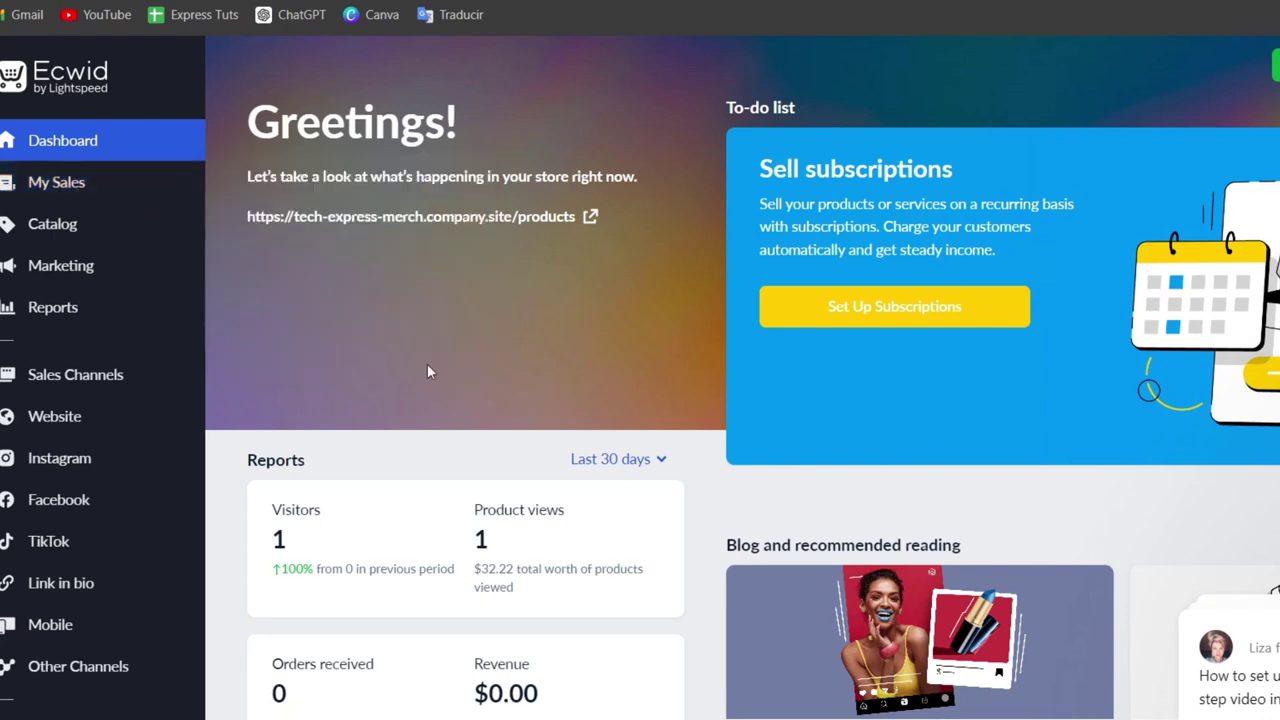
scroll(527, 418, "down", 2)
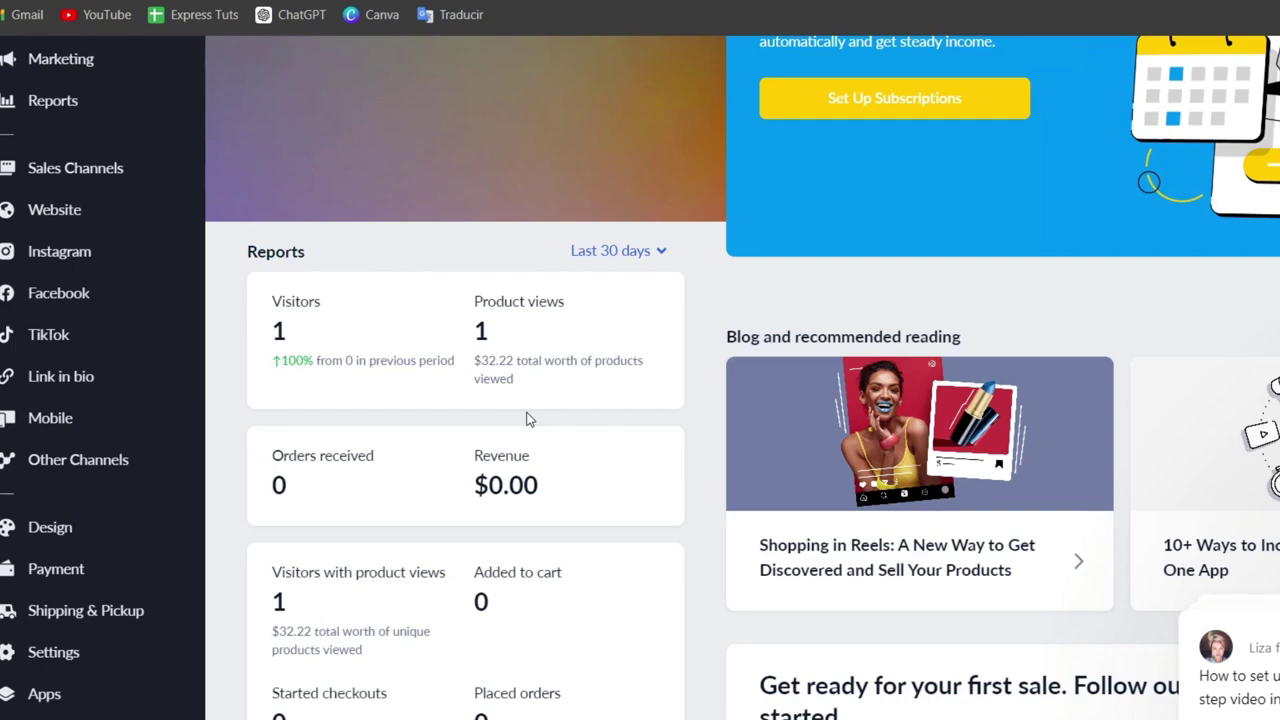
Set product images to Square 1:1 aspect ratio, keeping the Small image size
scroll(977, 523, "down", 3)
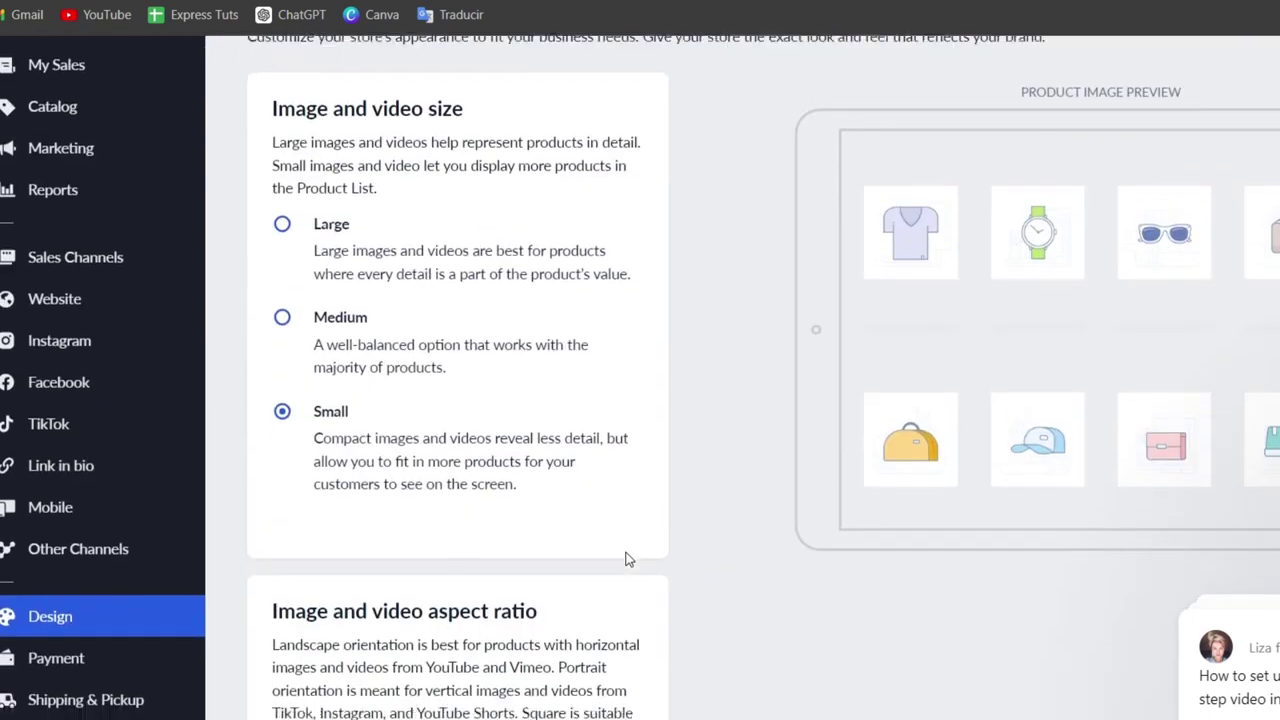
scroll(627, 558, "down", 2)
scroll(749, 586, "down", 5)
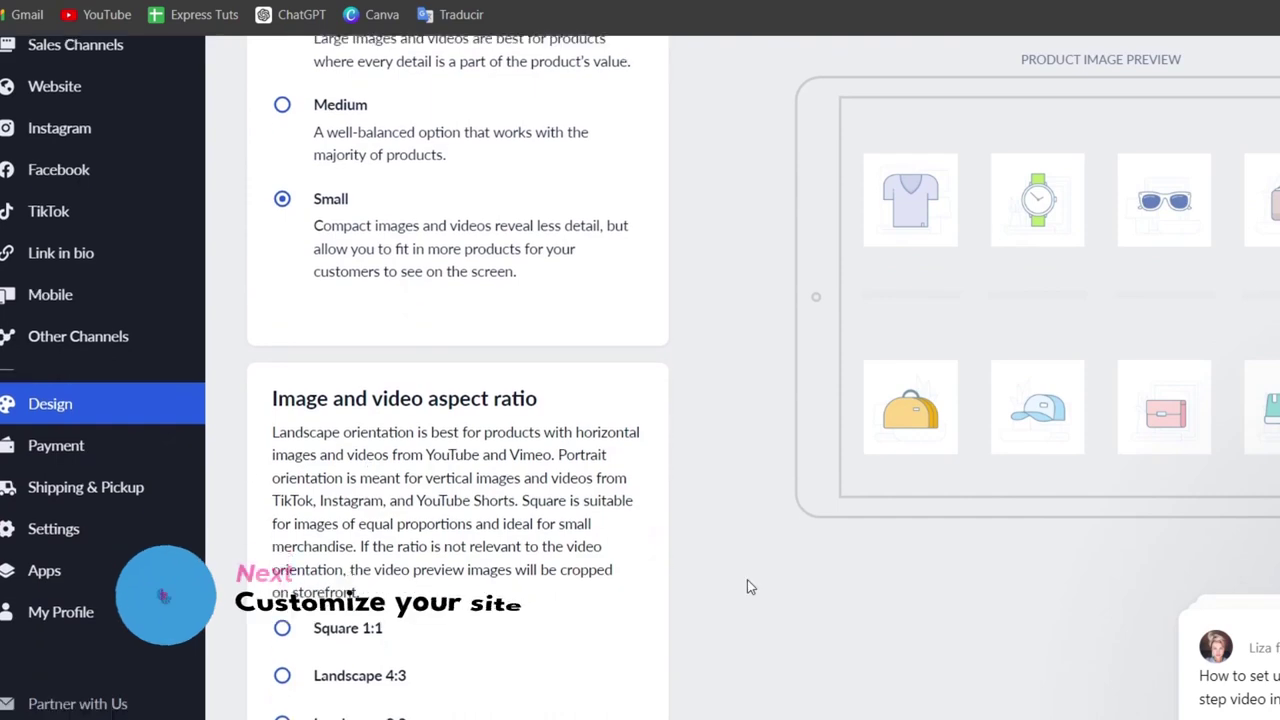
left_click(361, 232)
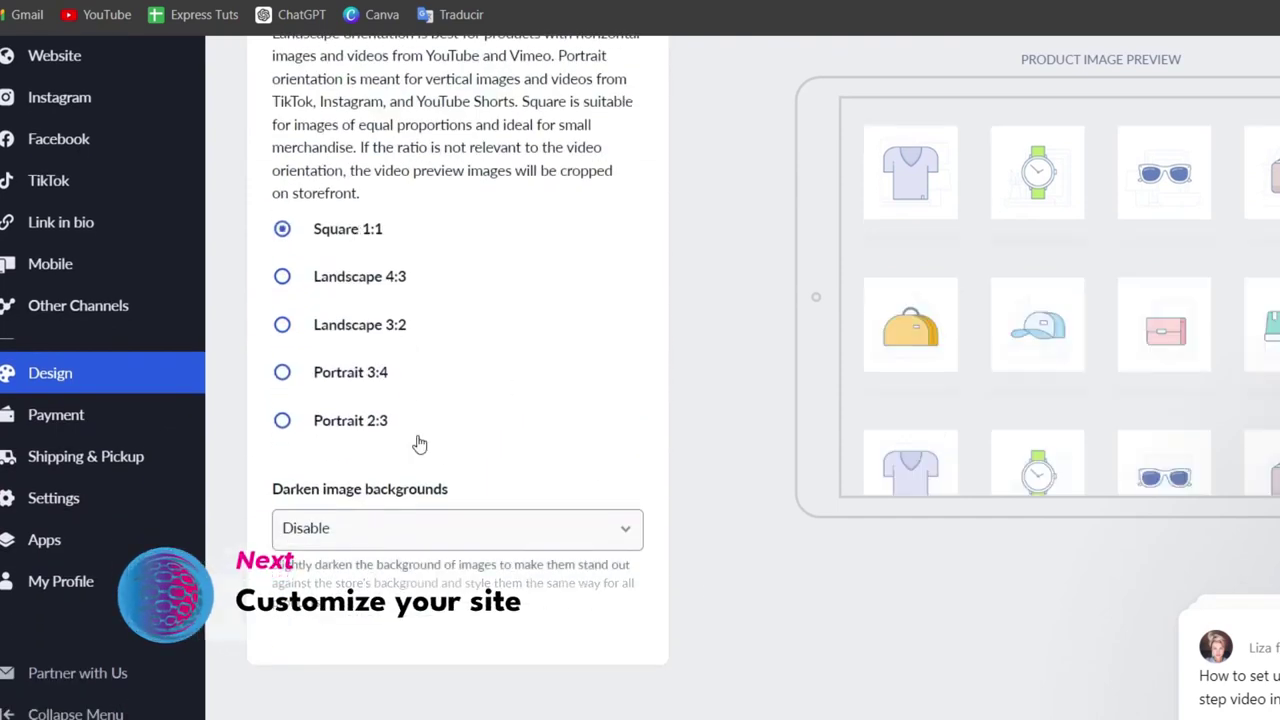
Read through the Create your CSS theme heading and description on the Design page
scroll(425, 450, "down", 15)
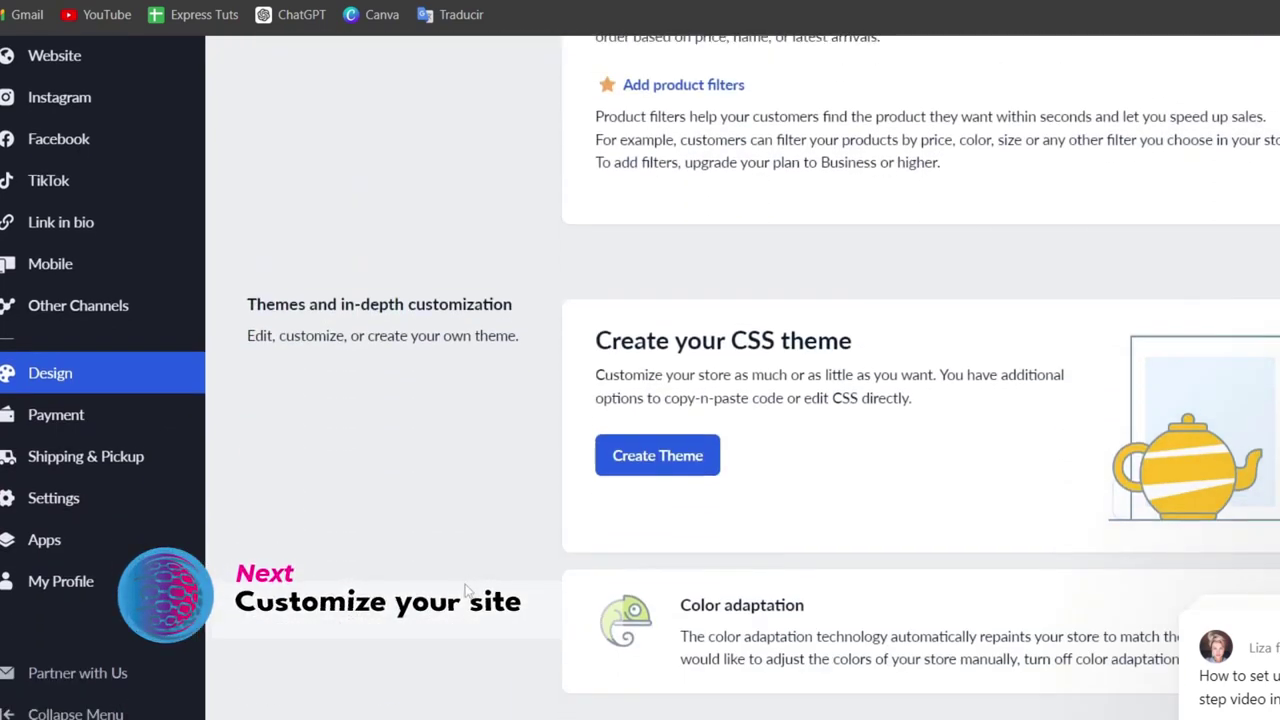
left_click_drag(599, 321, 857, 325)
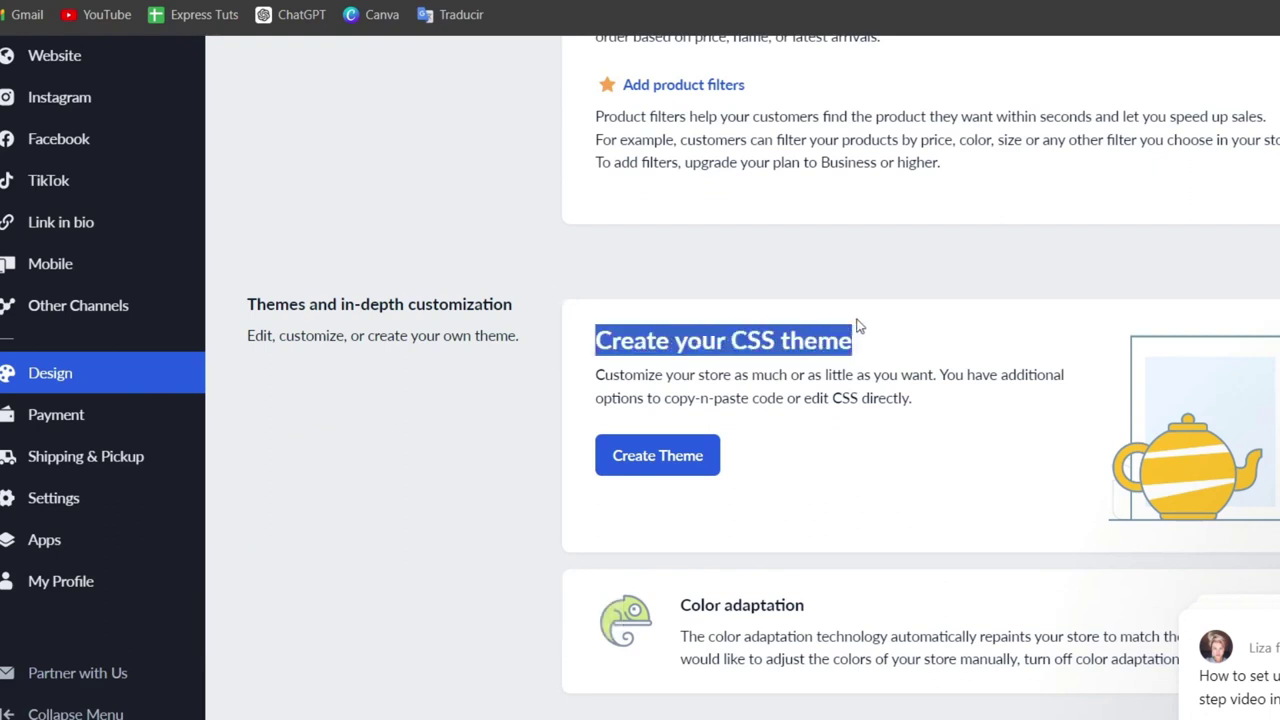
left_click(865, 393)
left_click_drag(683, 383, 962, 393)
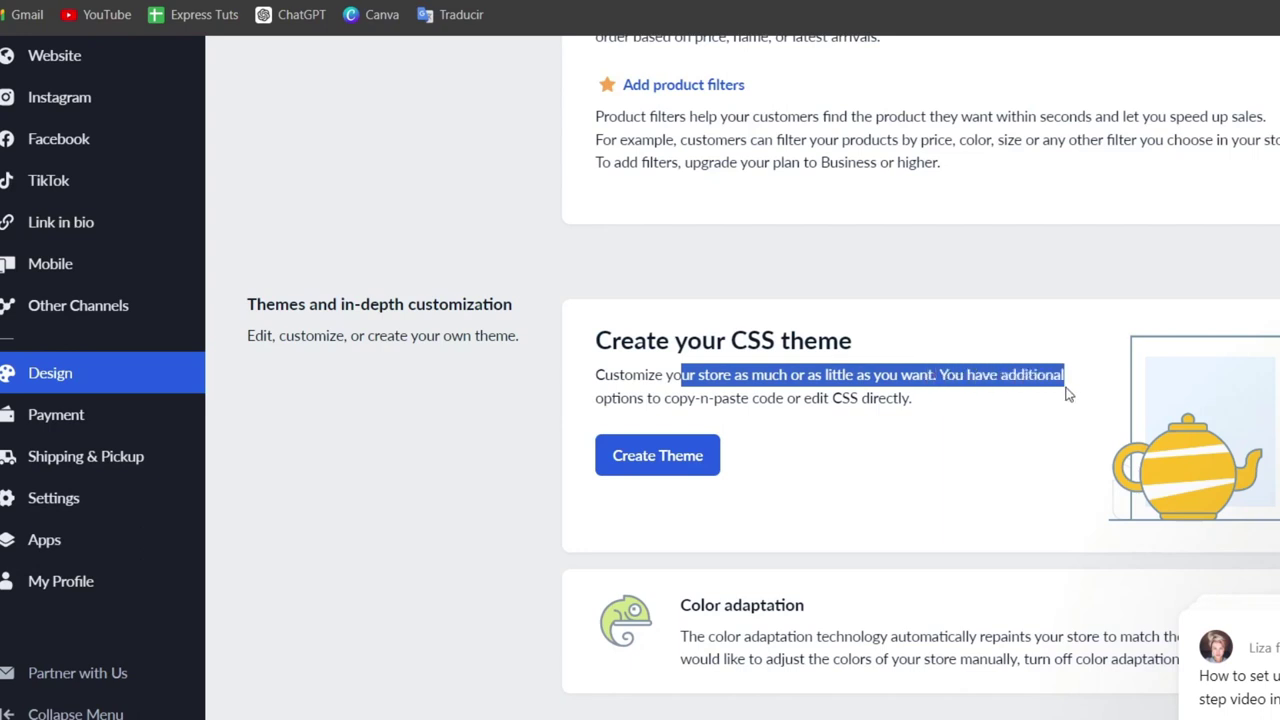
left_click_drag(1068, 394, 1068, 401)
left_click(918, 413)
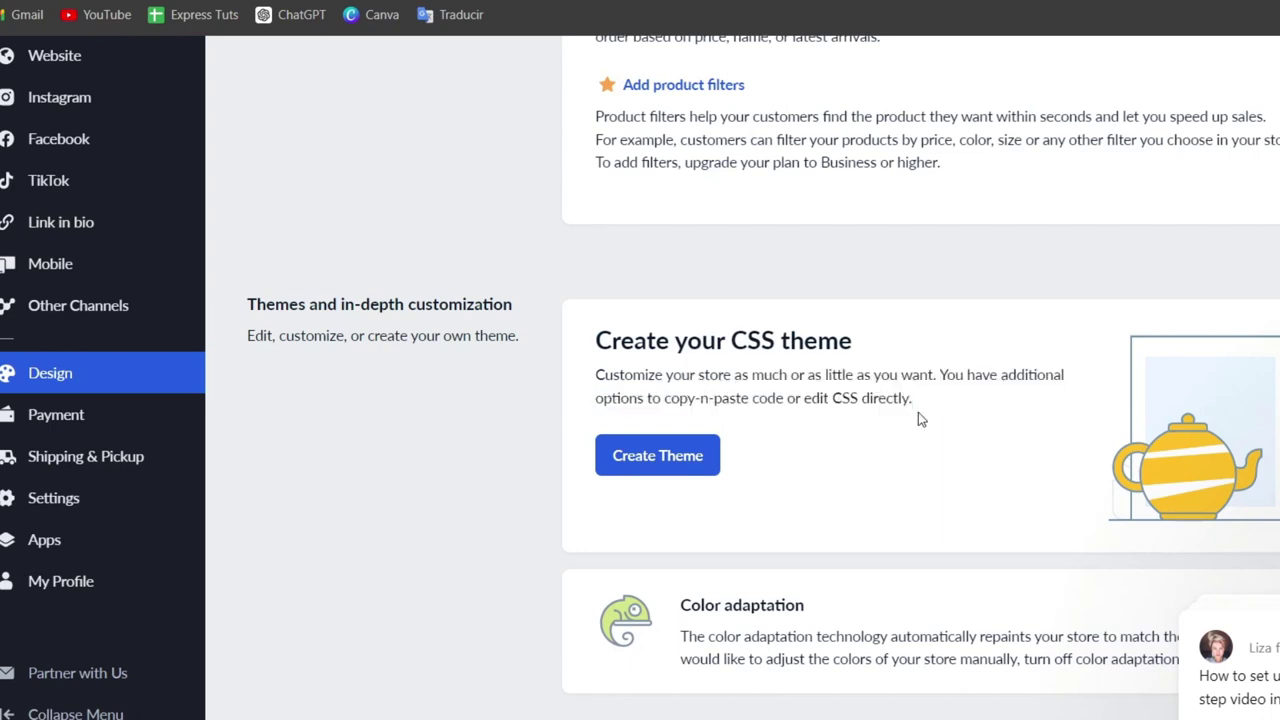
scroll(967, 480, "down", 3)
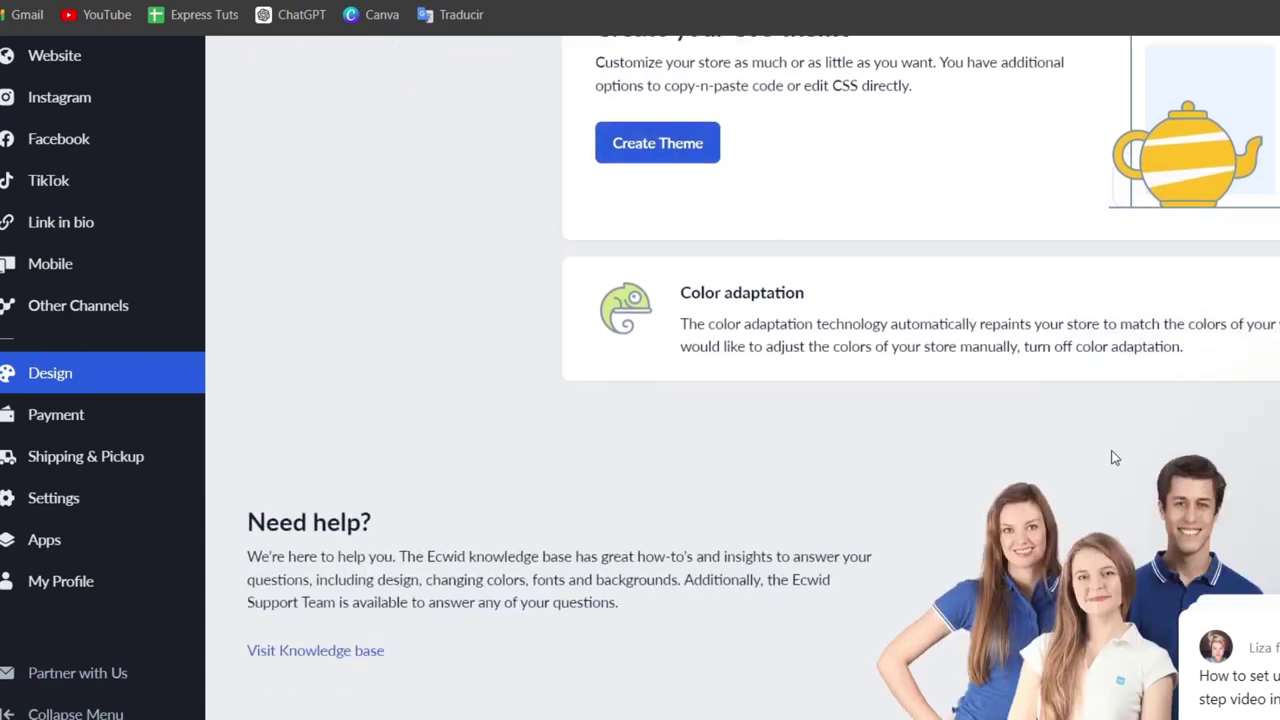
scroll(743, 400, "down", 1)
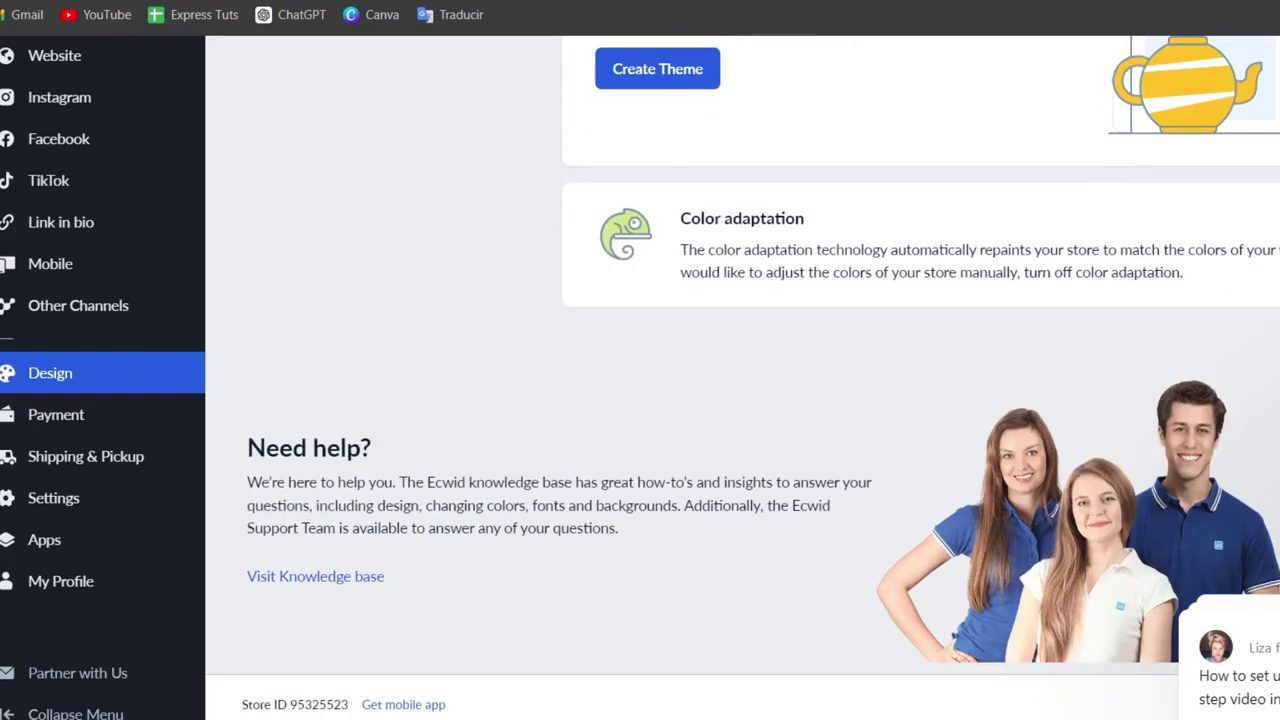
scroll(743, 400, "up", 8)
scroll(743, 400, "down", 7)
scroll(743, 400, "up", 15)
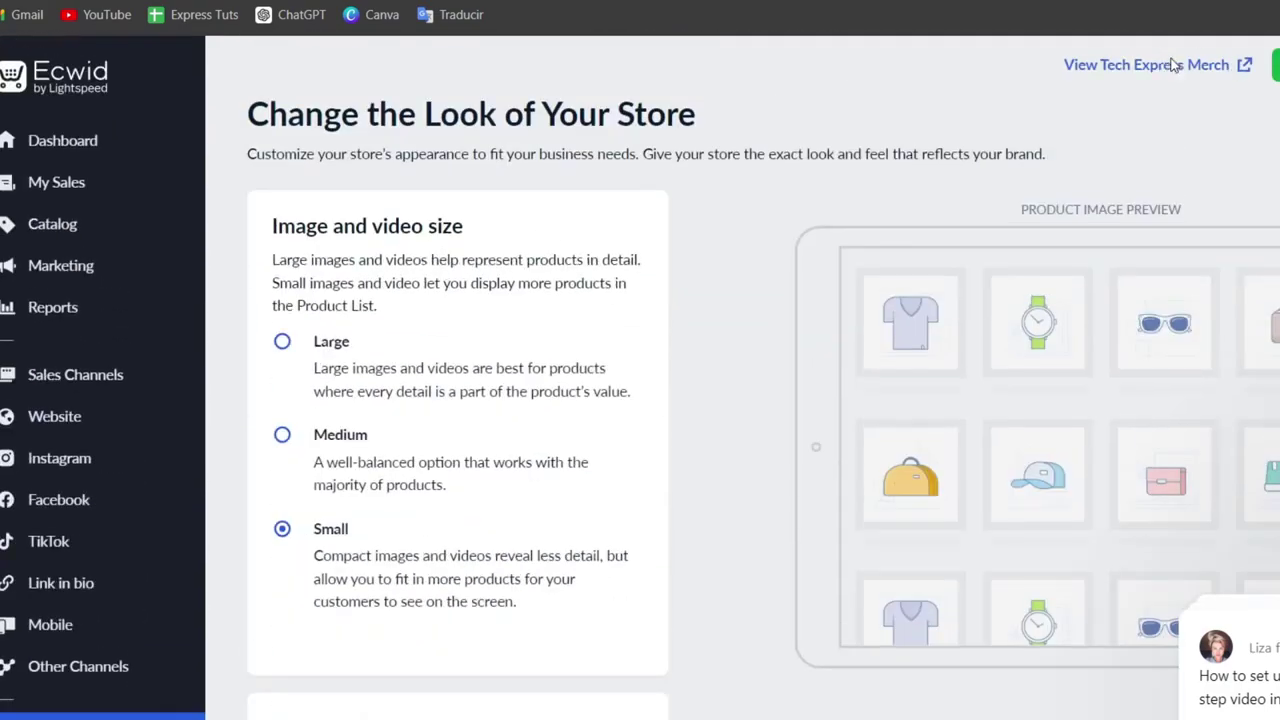
Open the Embroidered Stroller Blanket from Top Products on the live storefront and scroll through its photos
left_click(1173, 64)
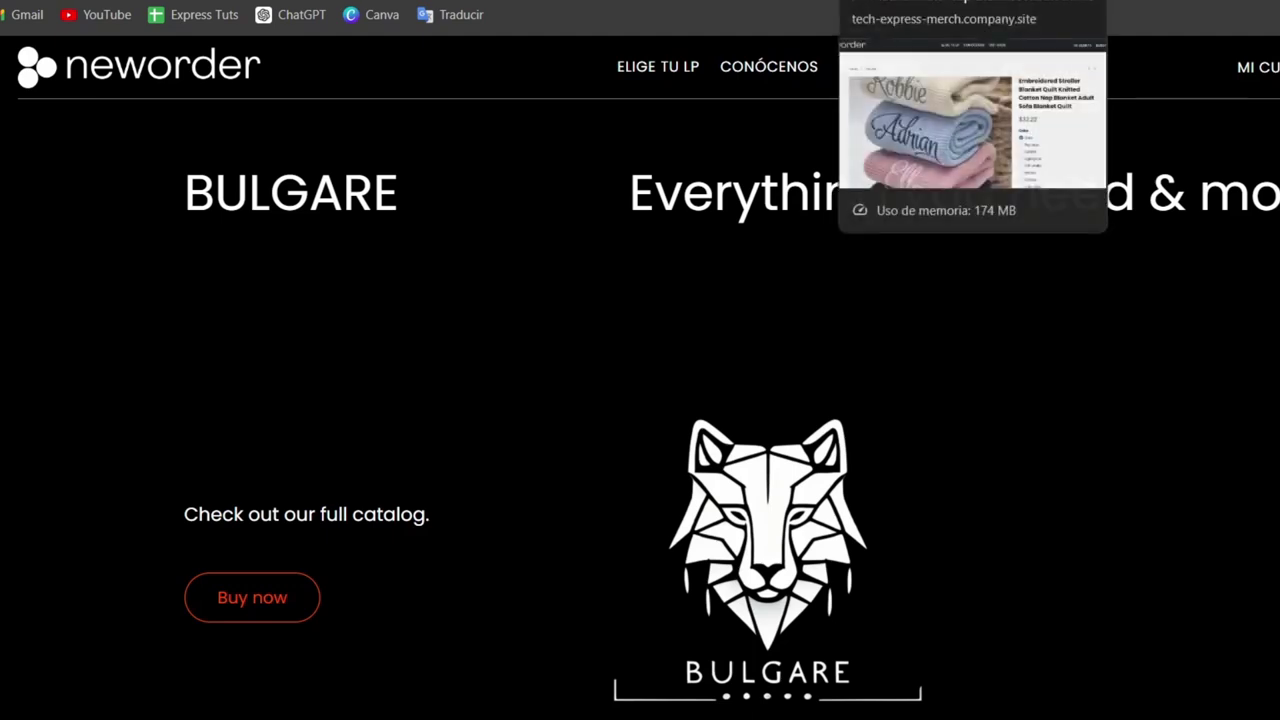
scroll(543, 418, "down", 6)
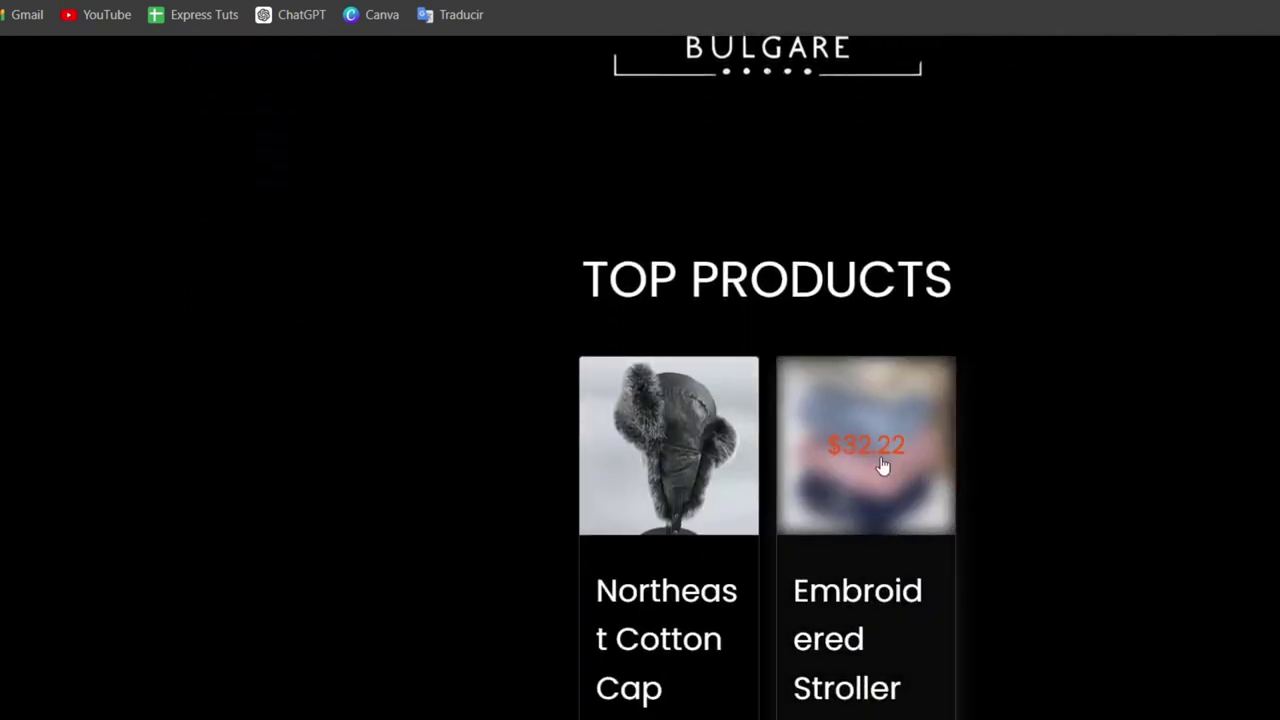
left_click(672, 465)
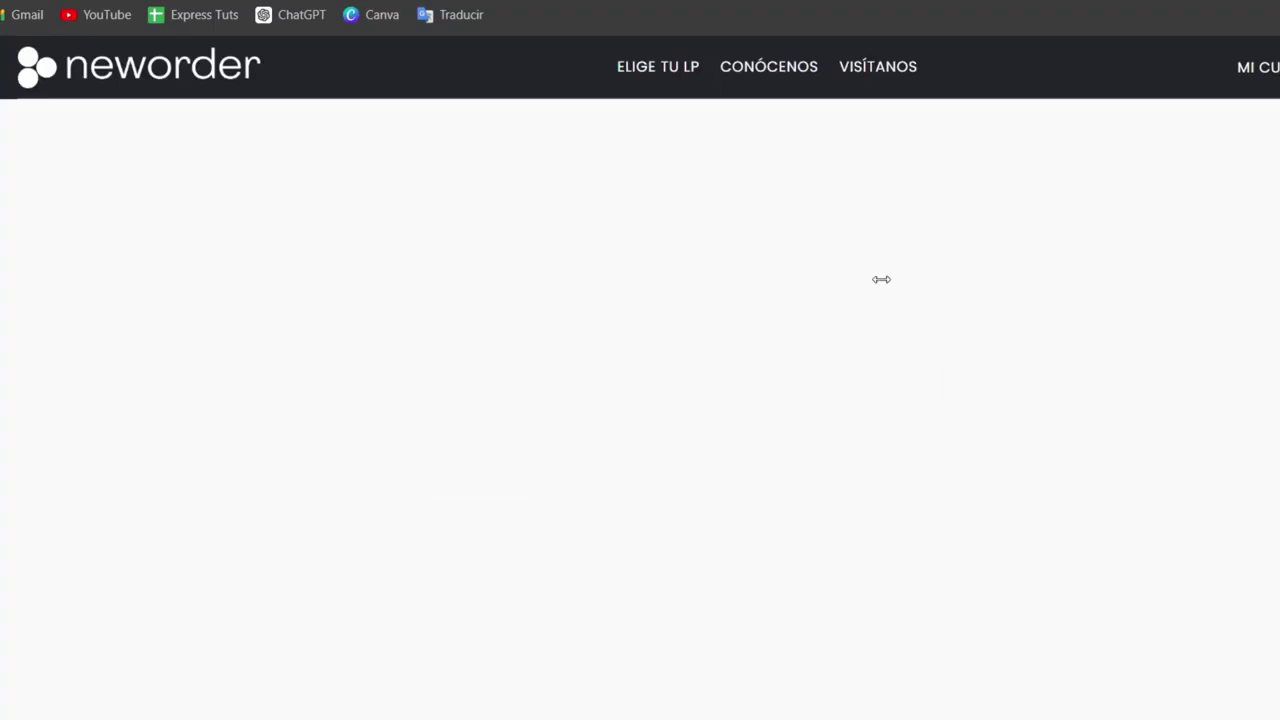
scroll(1043, 364, "down", 8)
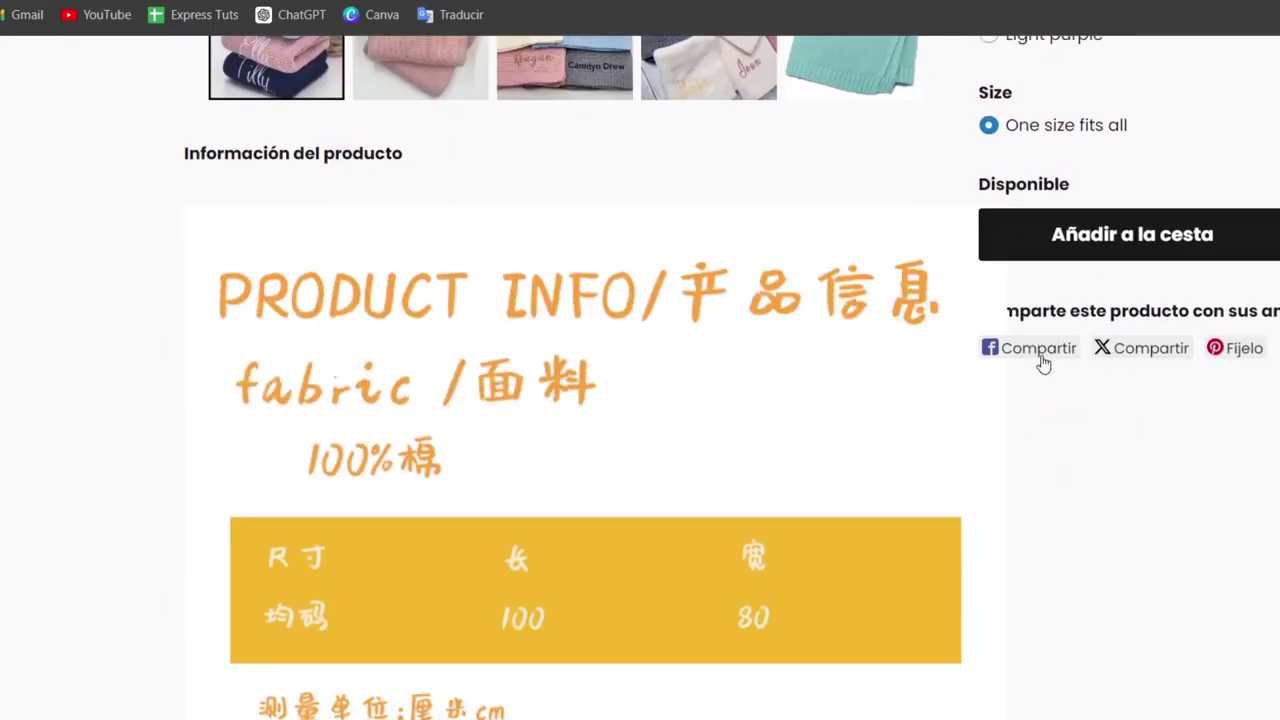
scroll(1043, 364, "down", 10)
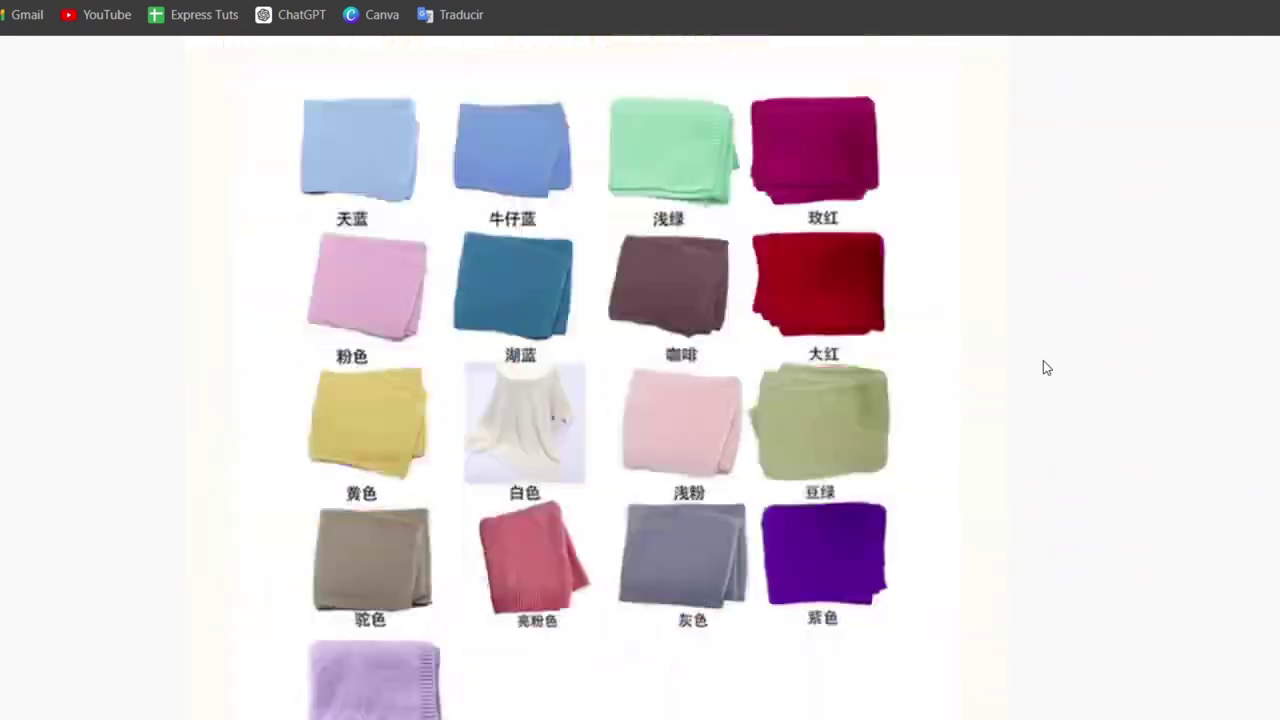
scroll(1043, 368, "down", 15)
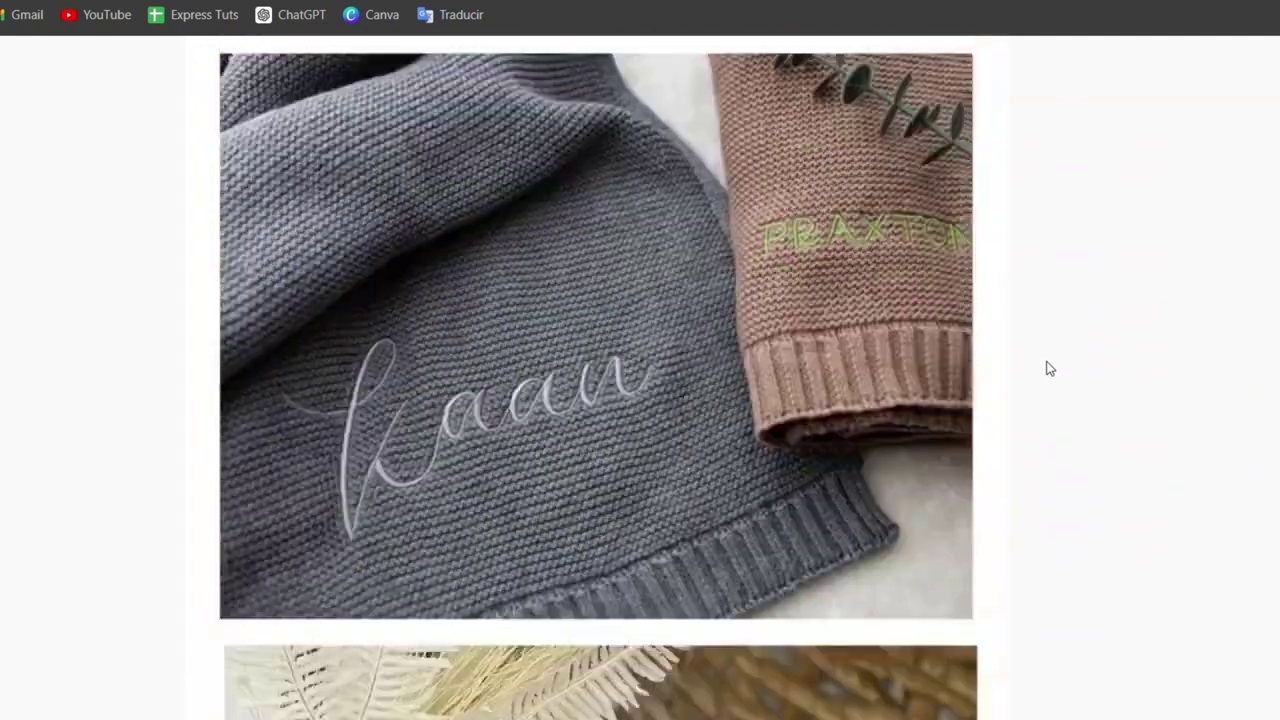
scroll(1049, 369, "down", 12)
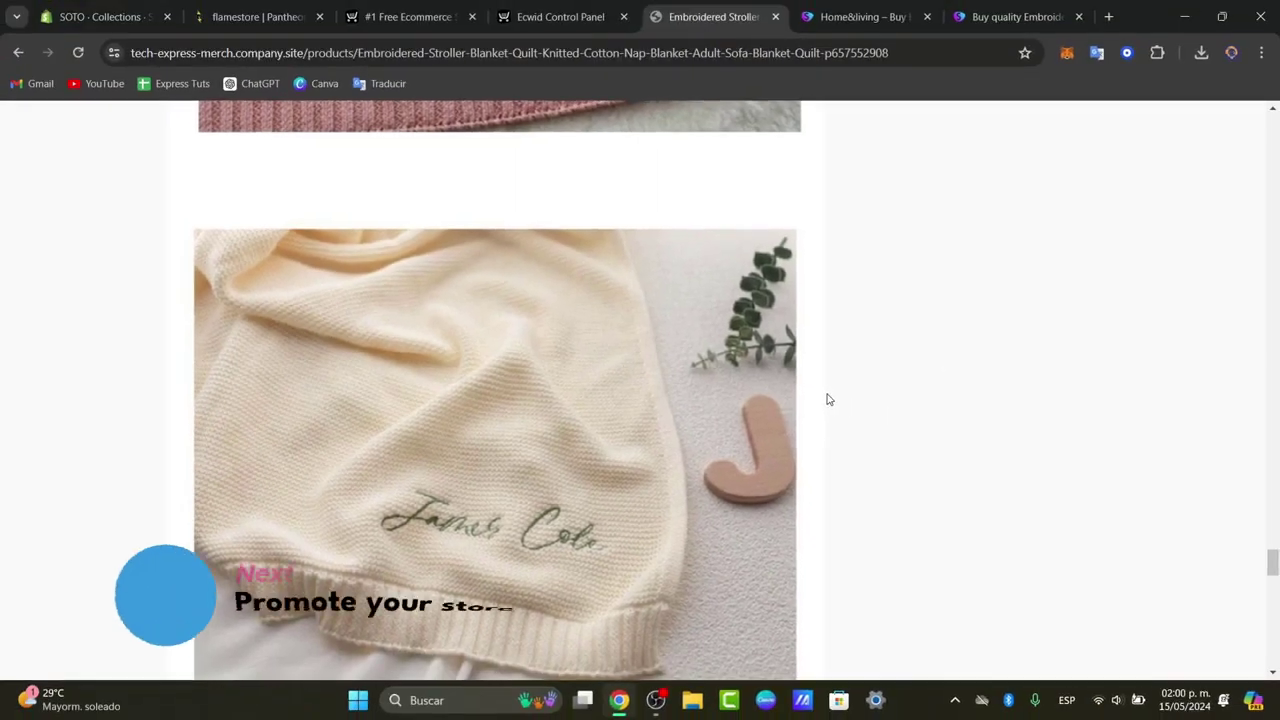
scroll(826, 397, "up", 4)
Glance over the Ecwid Design page, then bring up the Sup Dropshipping Home&living catalog
left_click(512, 18)
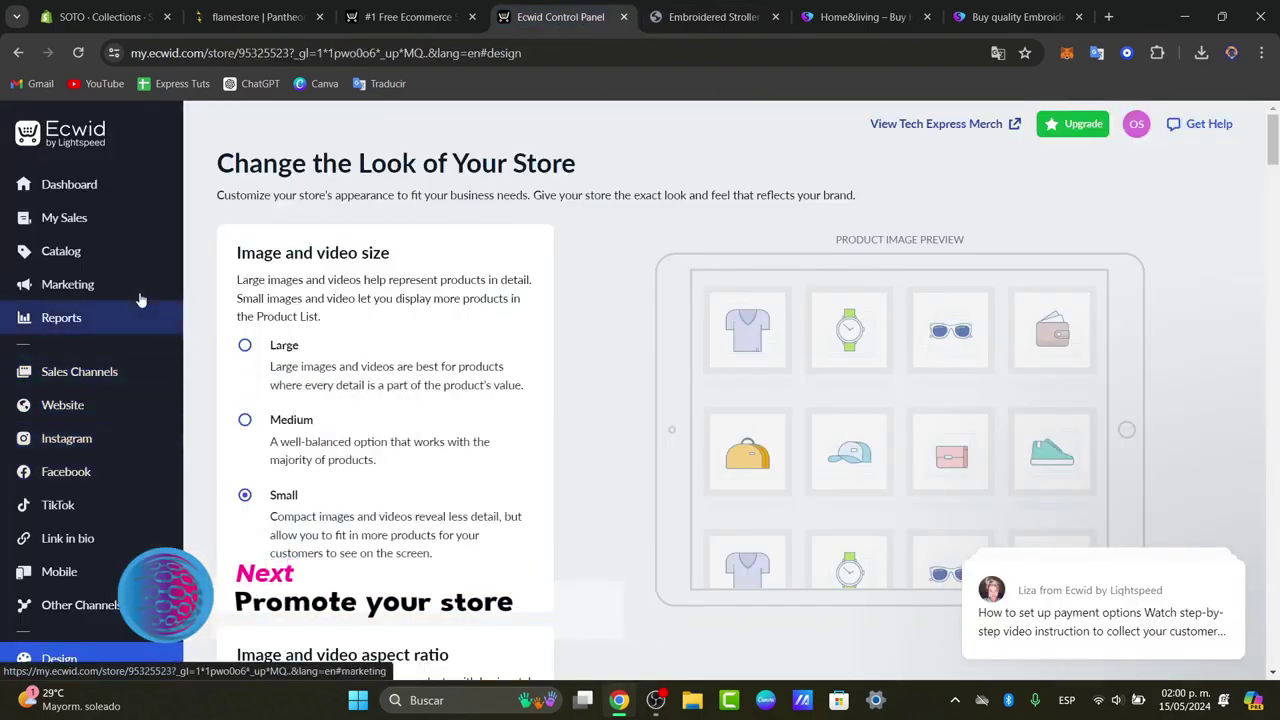
mouse_move(100, 290)
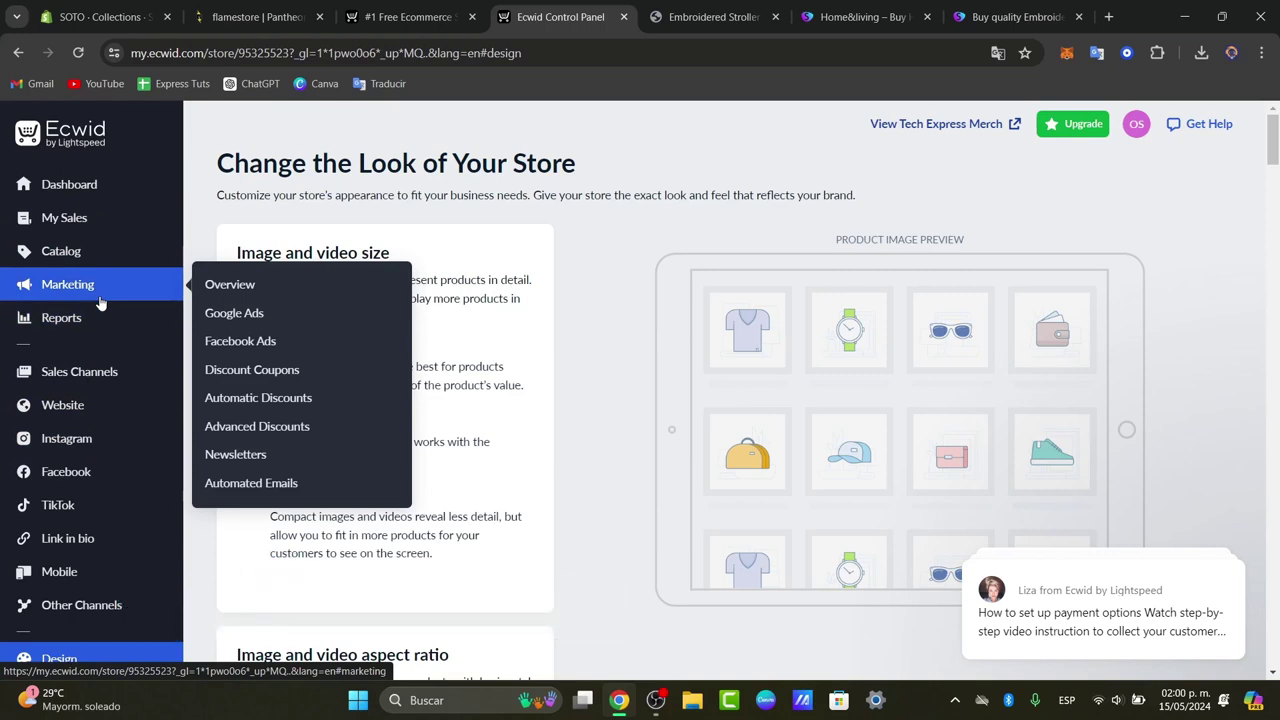
scroll(37, 411, "down", 3)
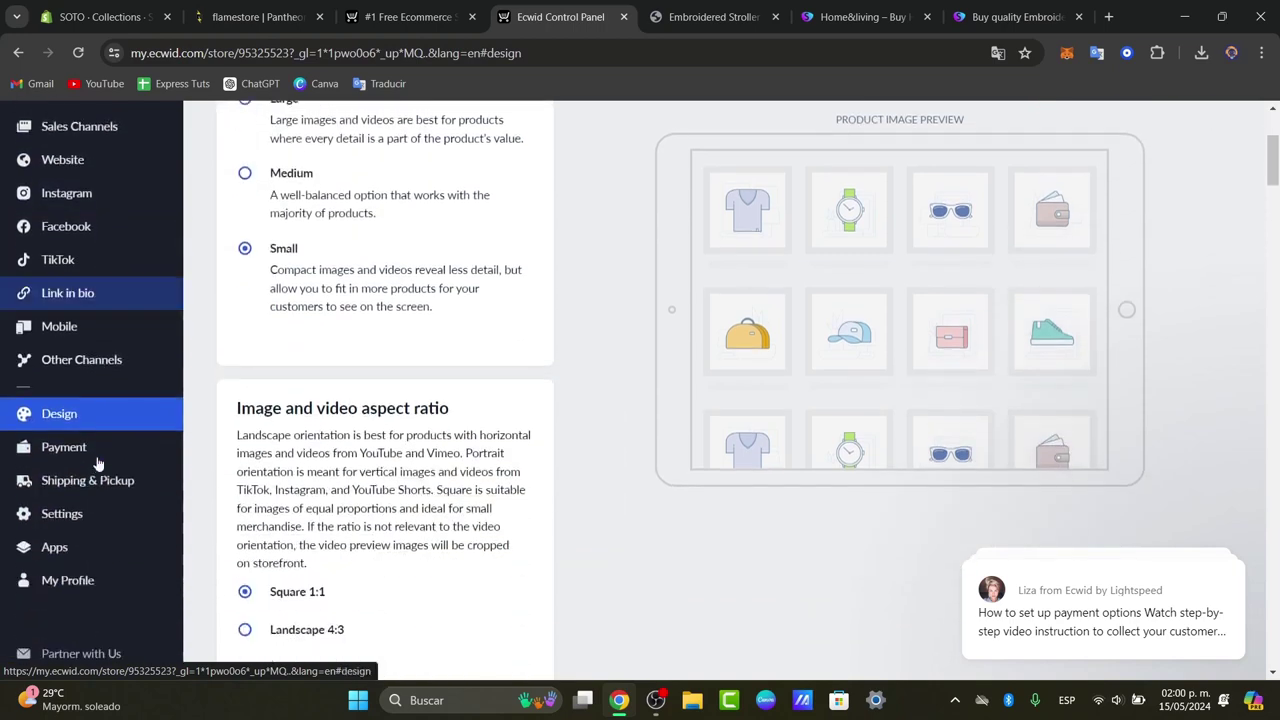
left_click(290, 12)
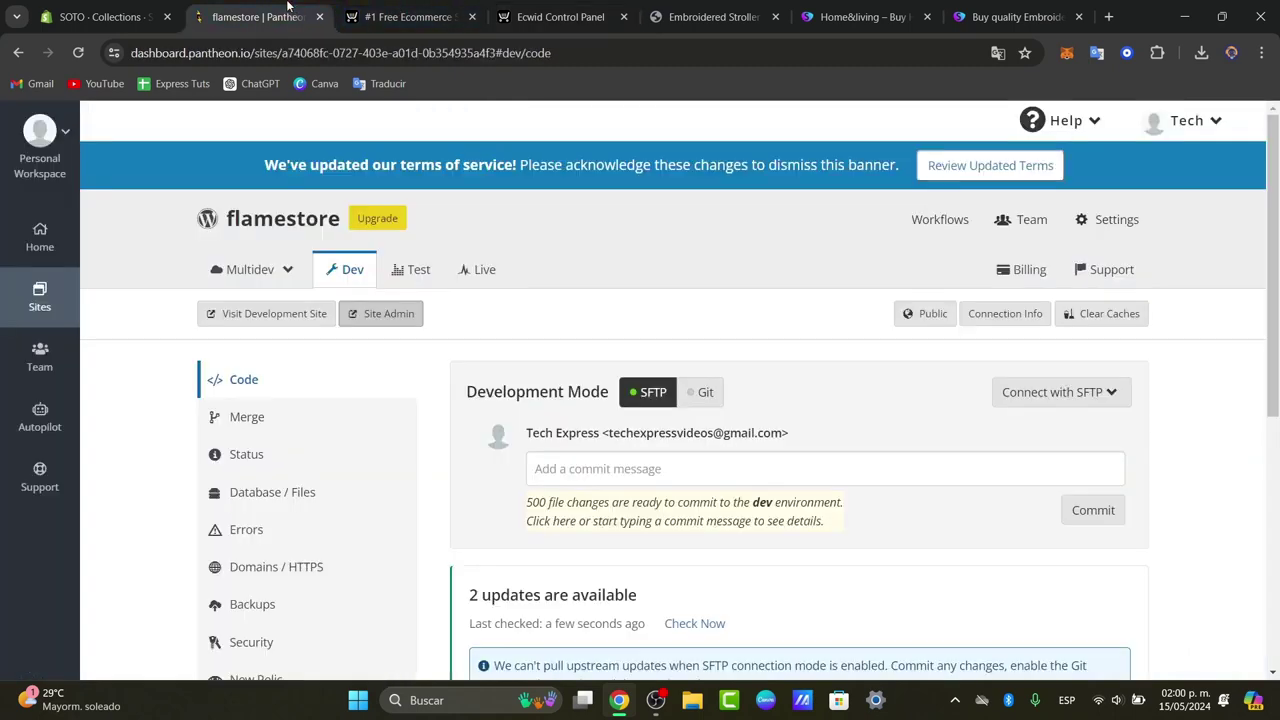
left_click(872, 14)
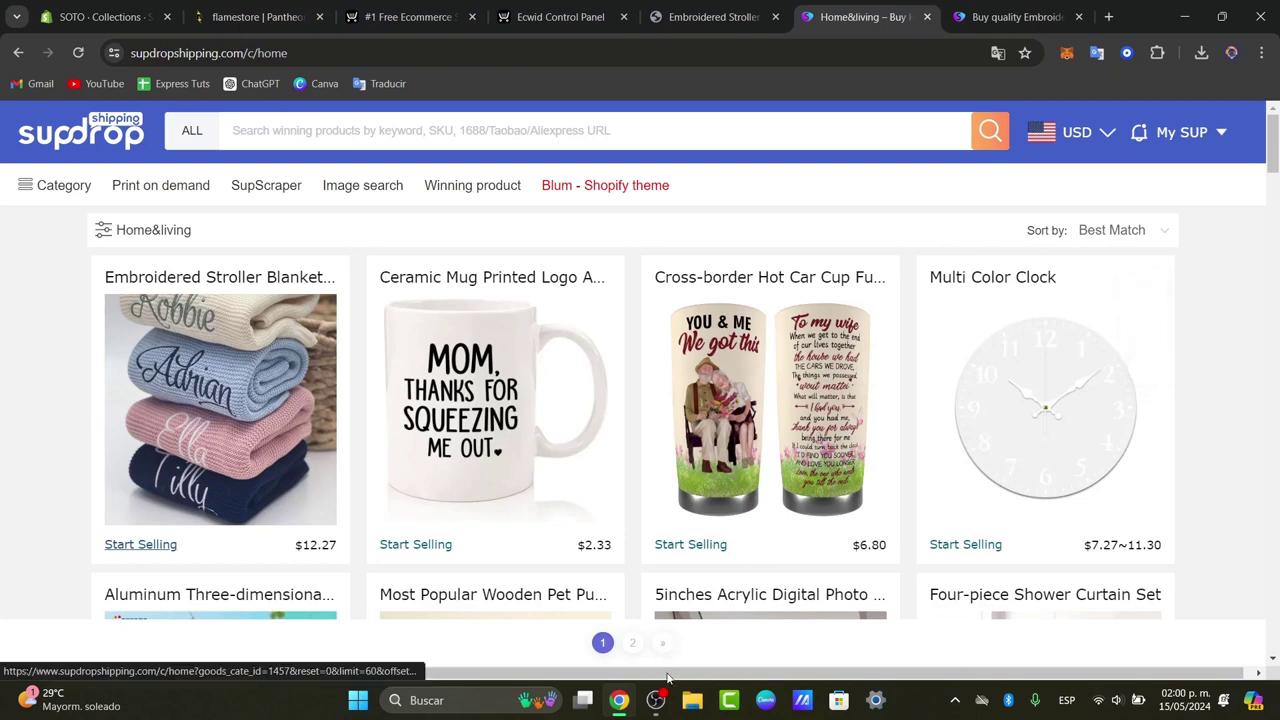
Go to the blanket's Sup Dropshipping page and close the Listed Successfully notice
left_click(1023, 12)
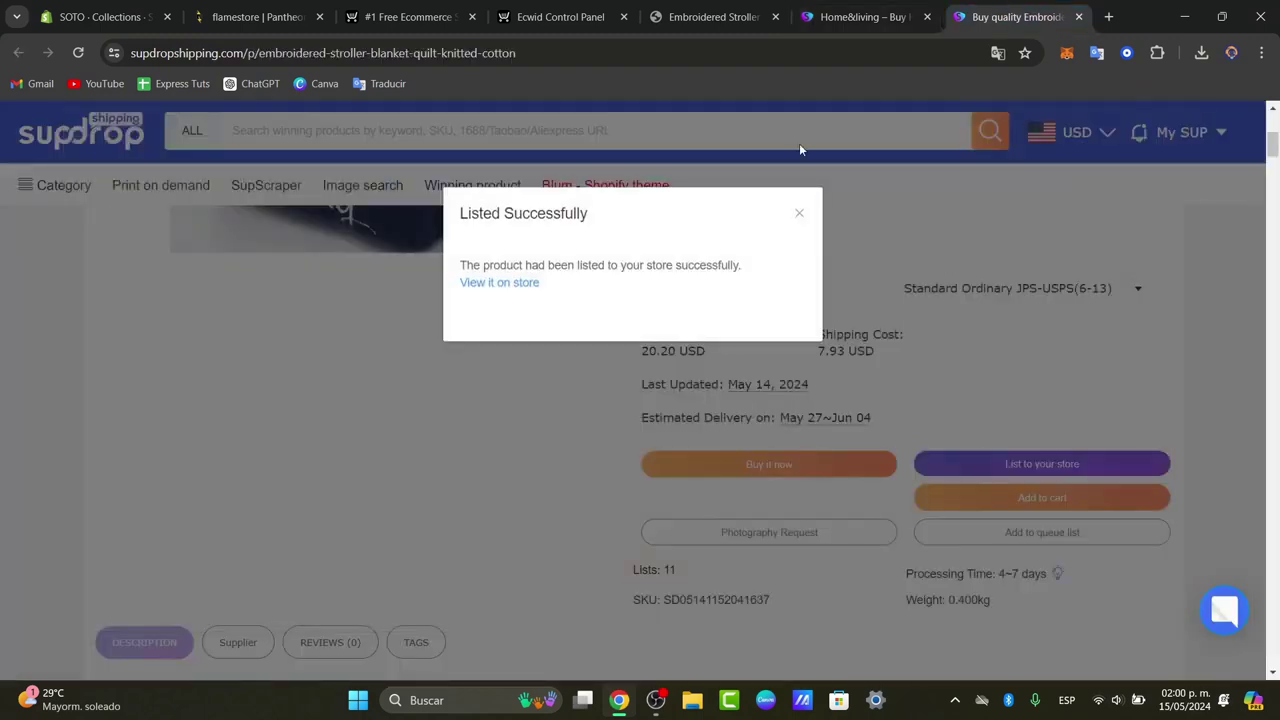
left_click(800, 221)
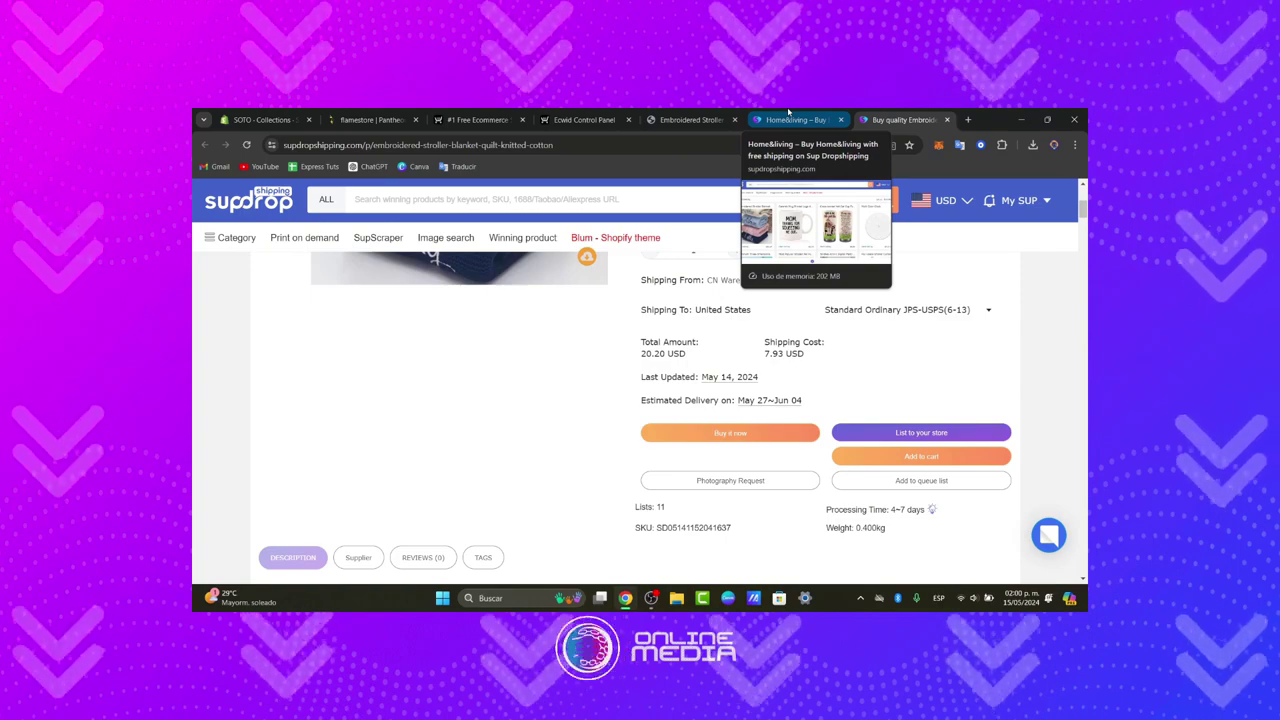
Return to the Ecwid Design settings showing Small, Square 1:1 product images
left_click(692, 114)
left_click(590, 119)
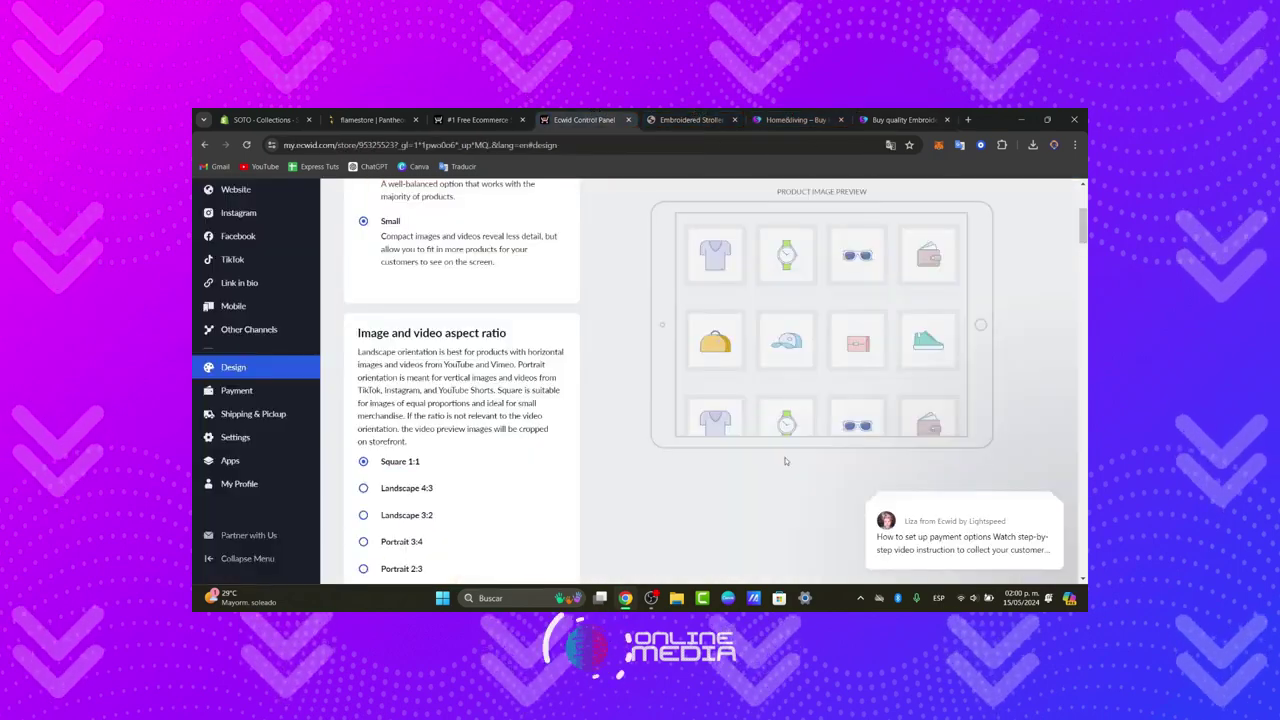